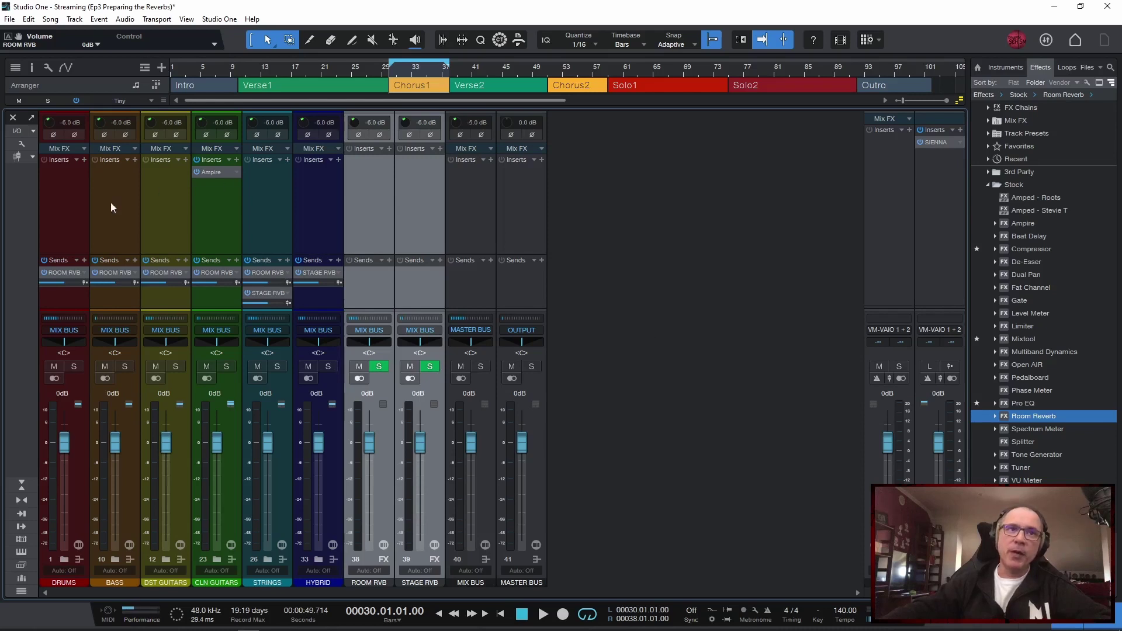
pyautogui.click(329, 204)
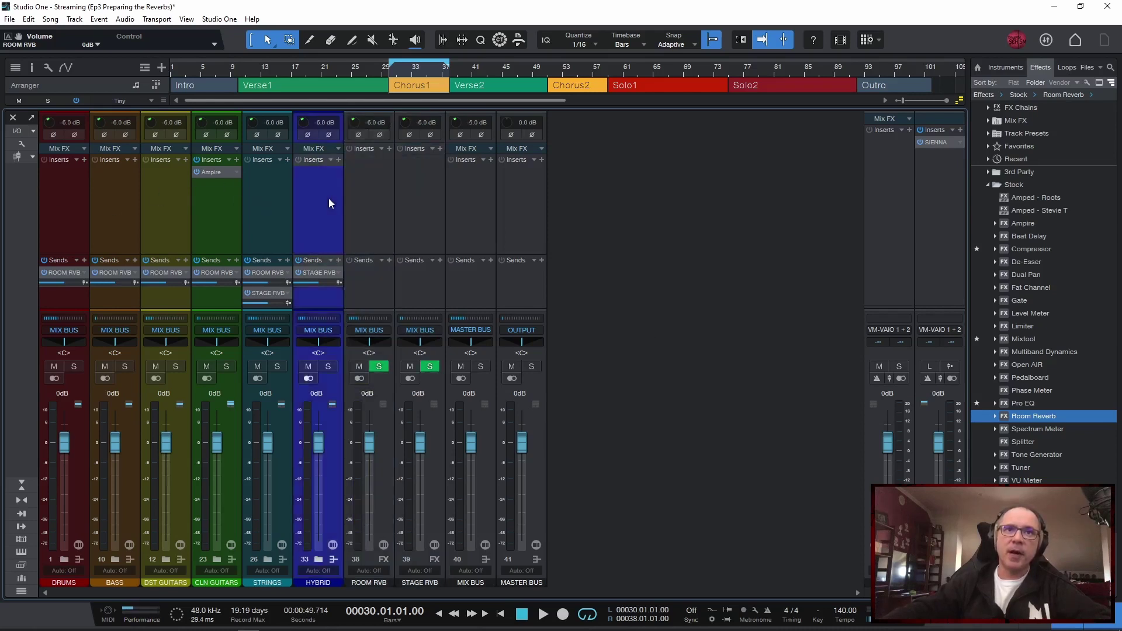
pyautogui.click(380, 204)
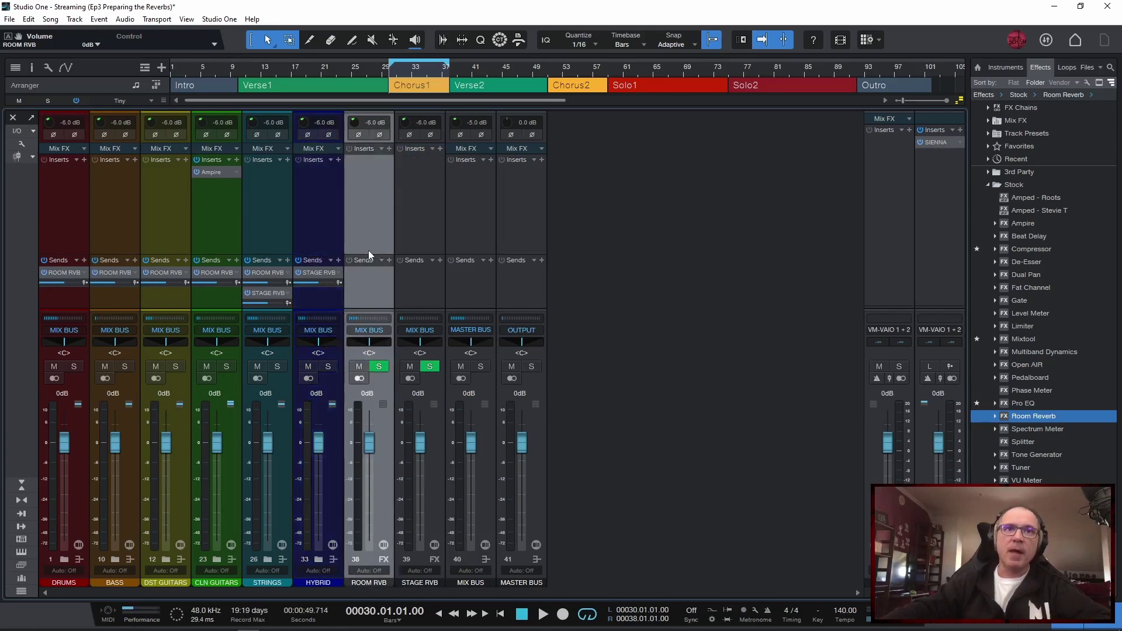
pyautogui.click(272, 212)
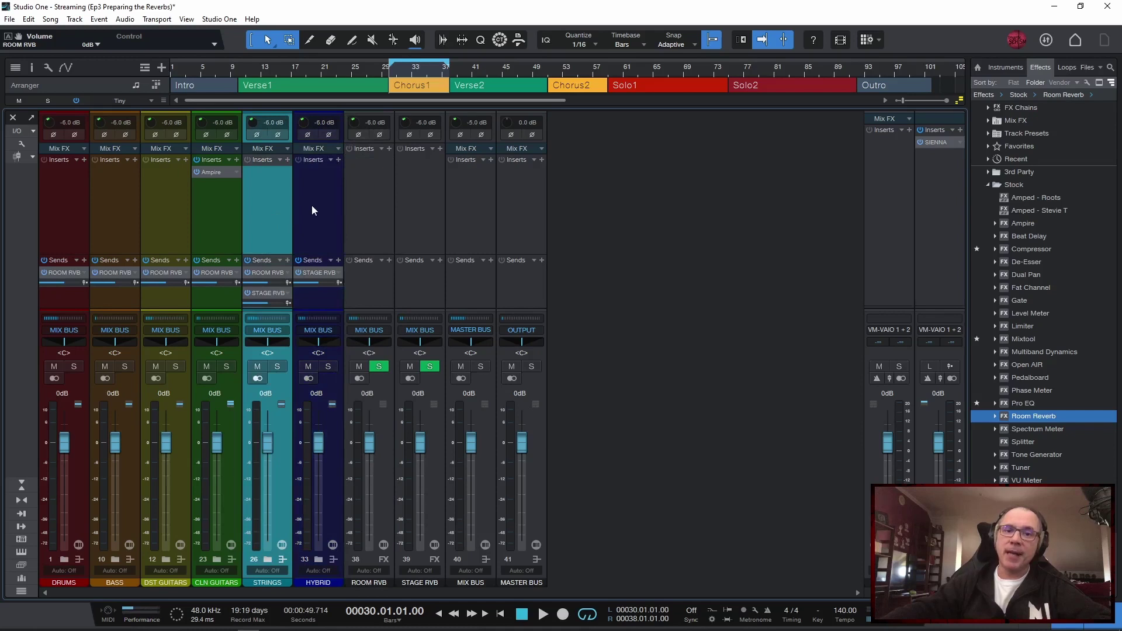
pyautogui.click(311, 205)
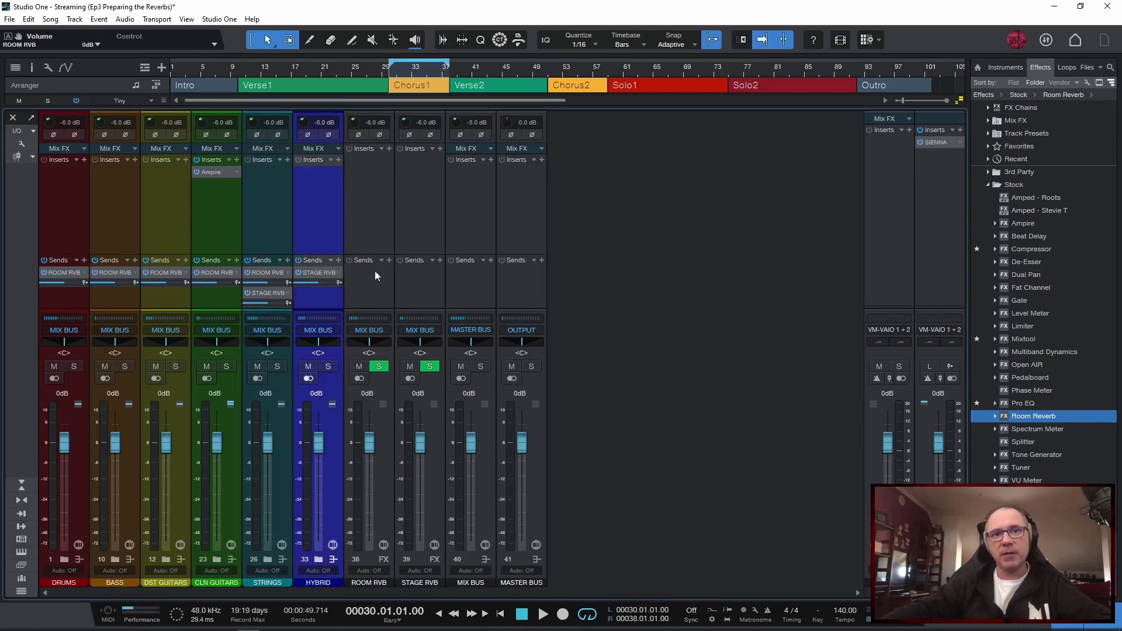
# - Lower the ROOM RVB and STAGE RVB faders together to -∞ and insert Open AIR on both channels
pyautogui.click(436, 212)
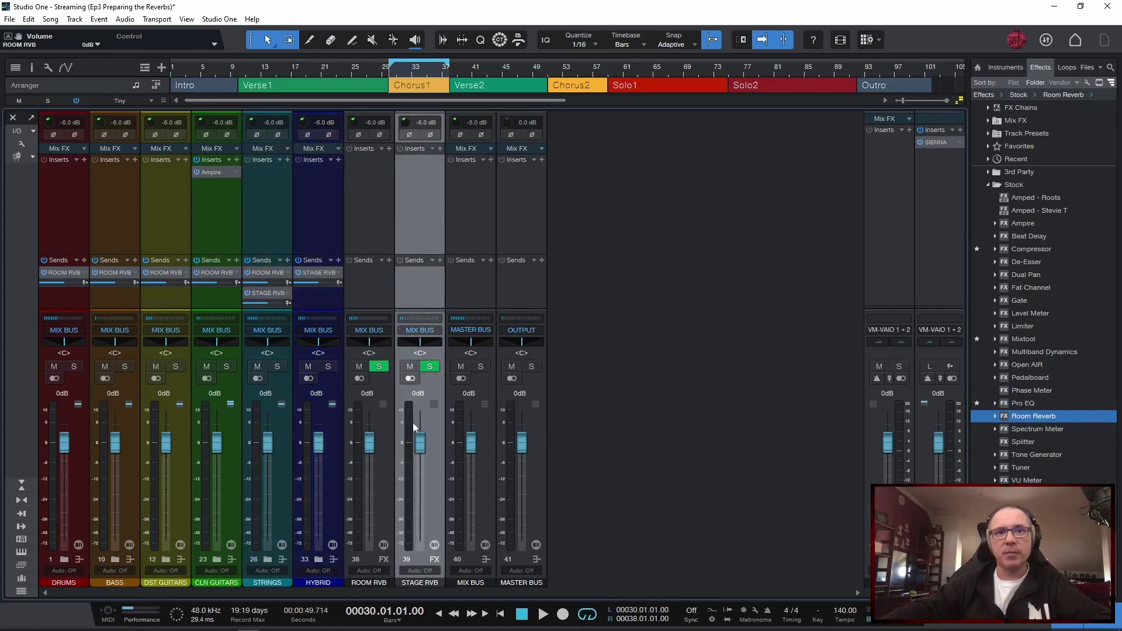
pyautogui.keyDown('shift'); pyautogui.click(372, 235); pyautogui.keyUp('shift')
pyautogui.moveTo(416, 435); pyautogui.dragTo(412, 557)
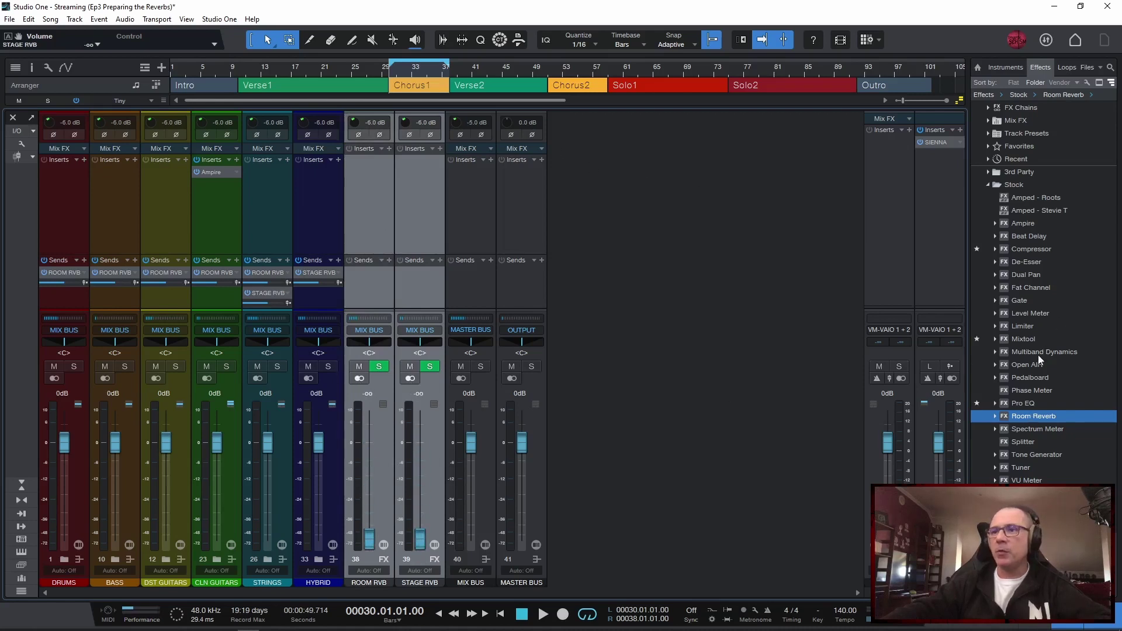
pyautogui.moveTo(1032, 366); pyautogui.dragTo(372, 195)
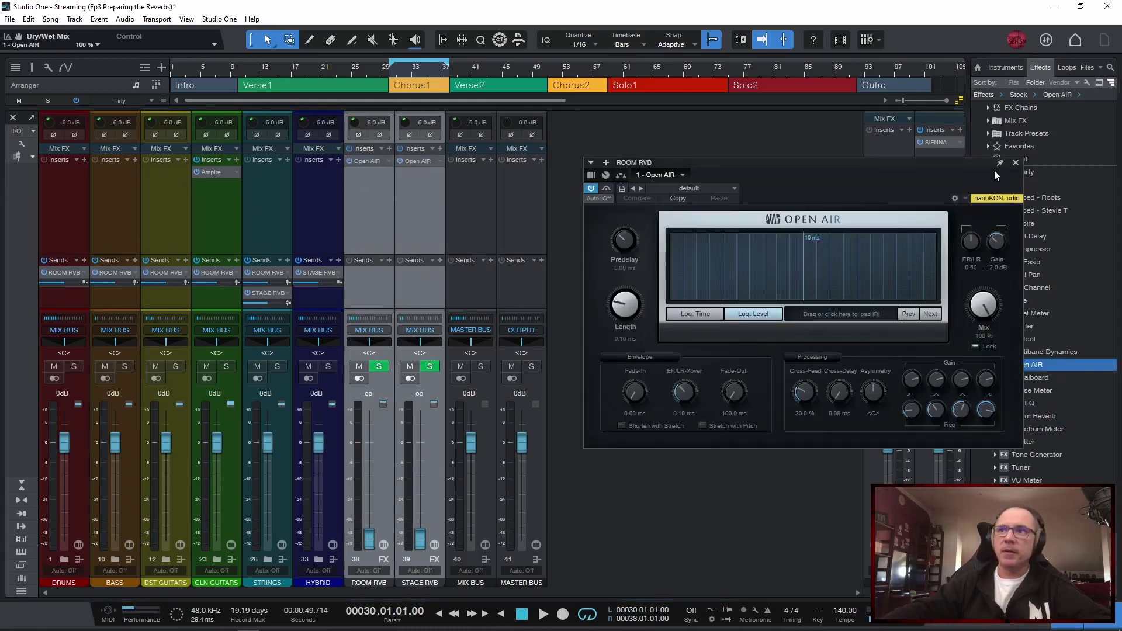
# - Load the Studio A preset from the Medium Rooms category into the Open AIR reverb on ROOM RVB
pyautogui.moveTo(875, 164); pyautogui.dragTo(598, 173)
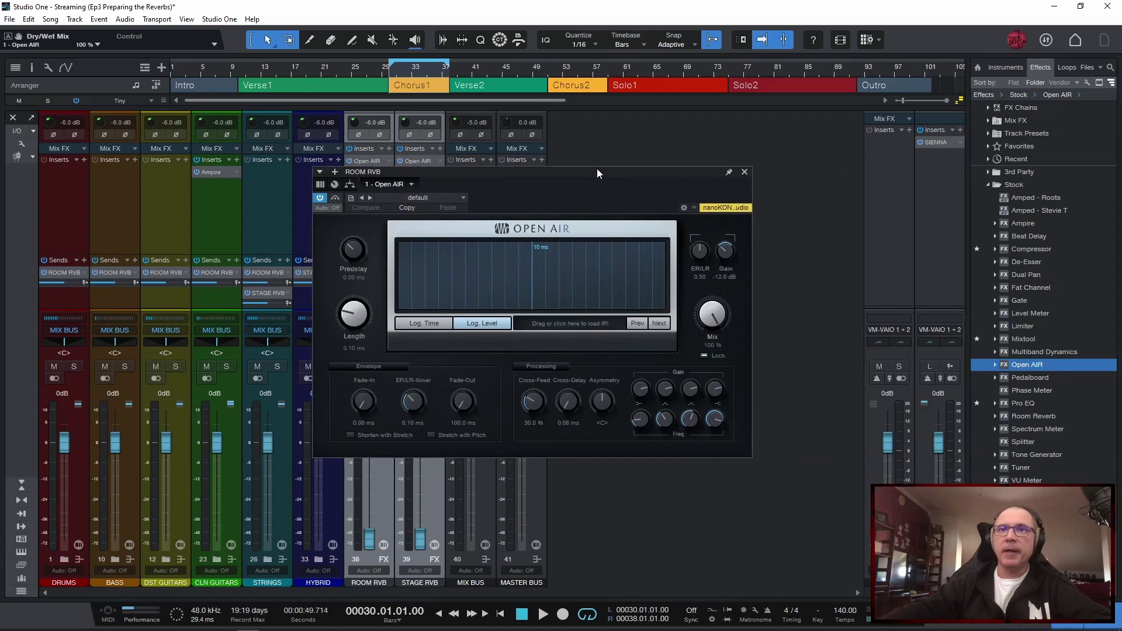
pyautogui.click(458, 195)
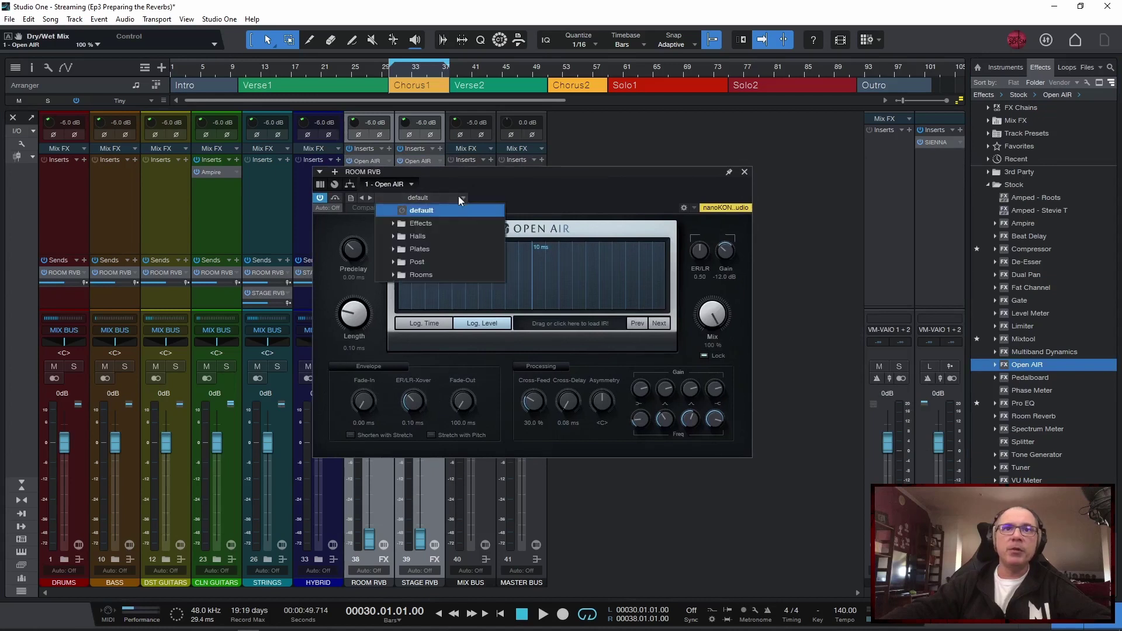
pyautogui.click(393, 276)
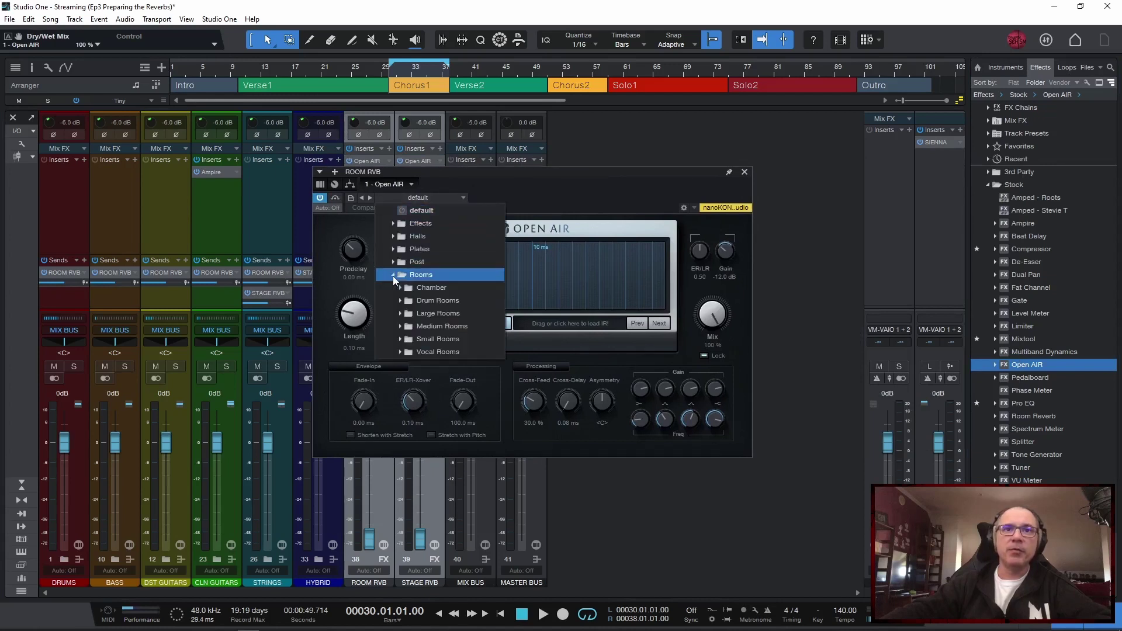
pyautogui.click(400, 327)
pyautogui.scroll(-10, 475, 419)
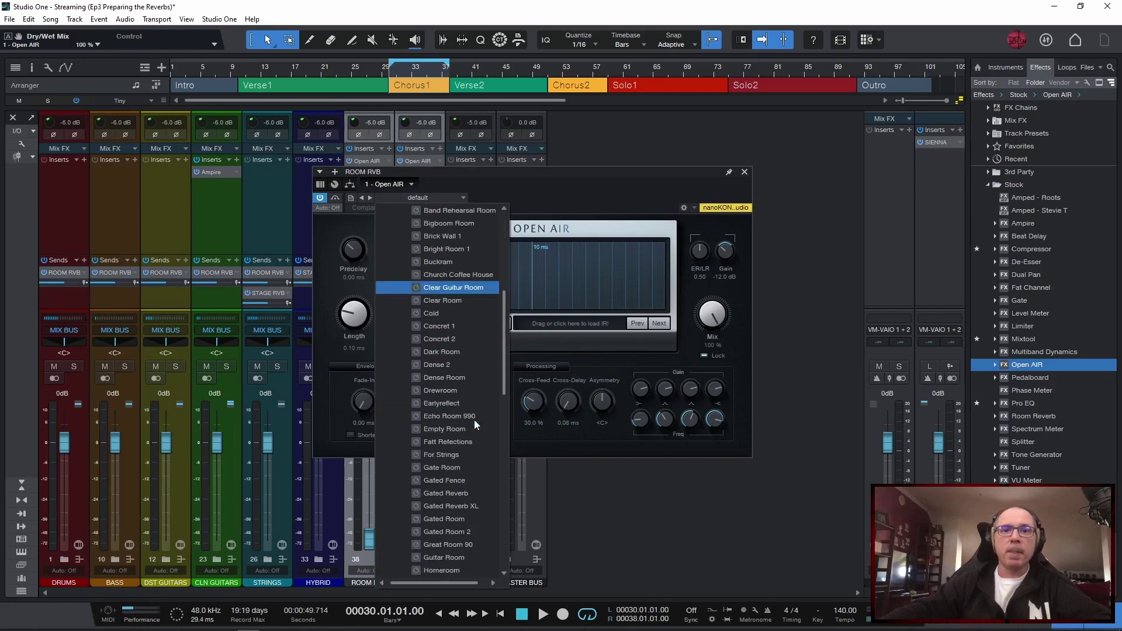
pyautogui.scroll(-9, 475, 420)
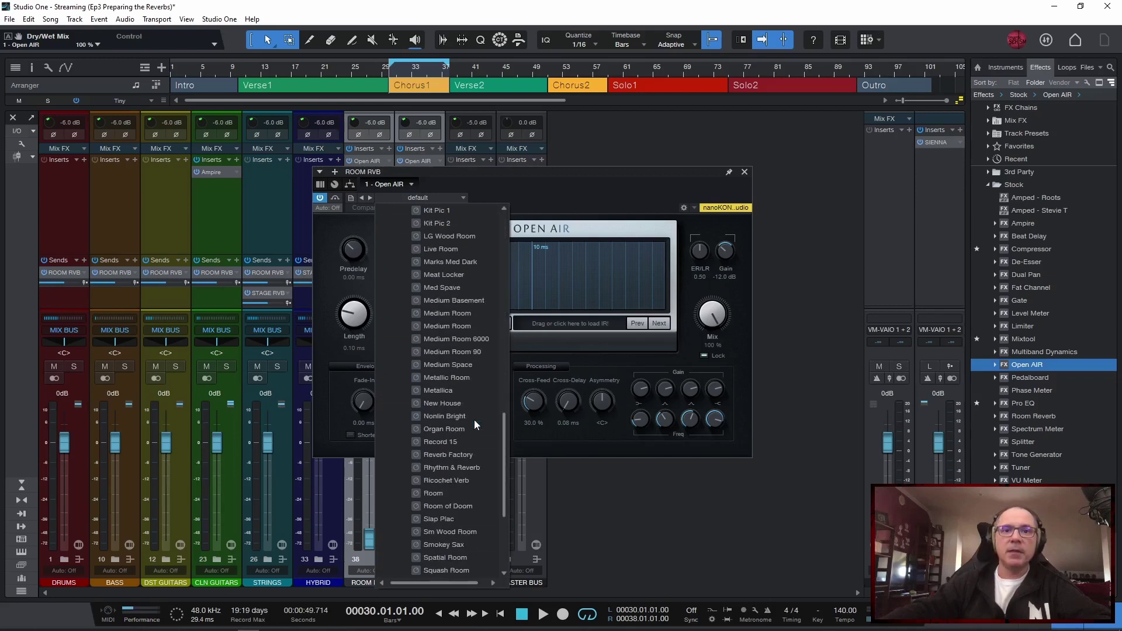
pyautogui.scroll(-4, 474, 419)
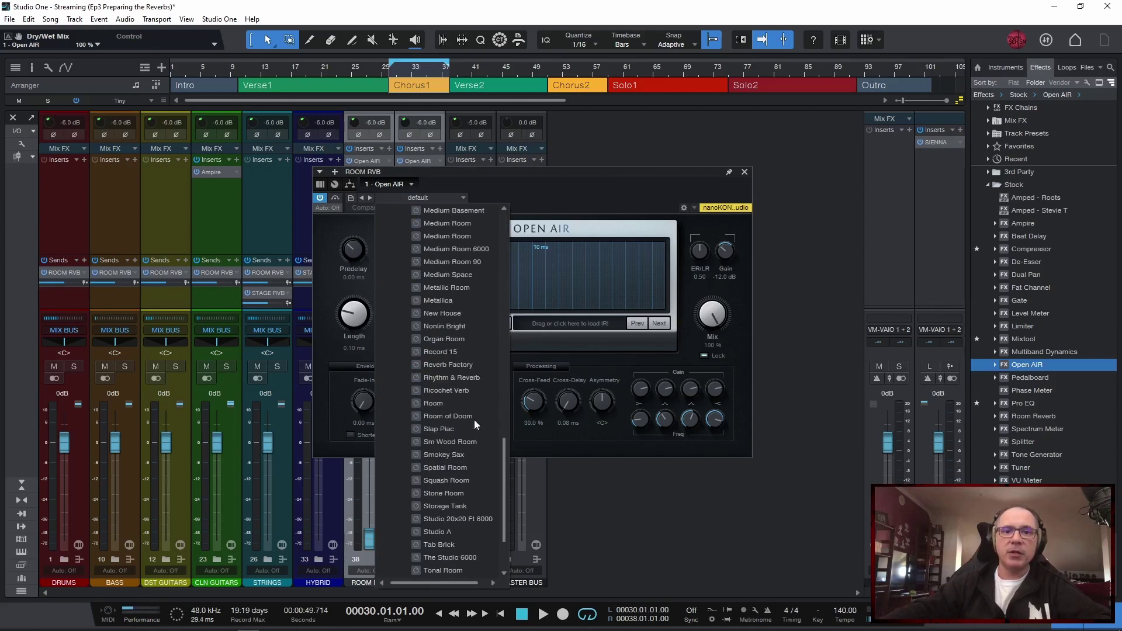
pyautogui.click(454, 496)
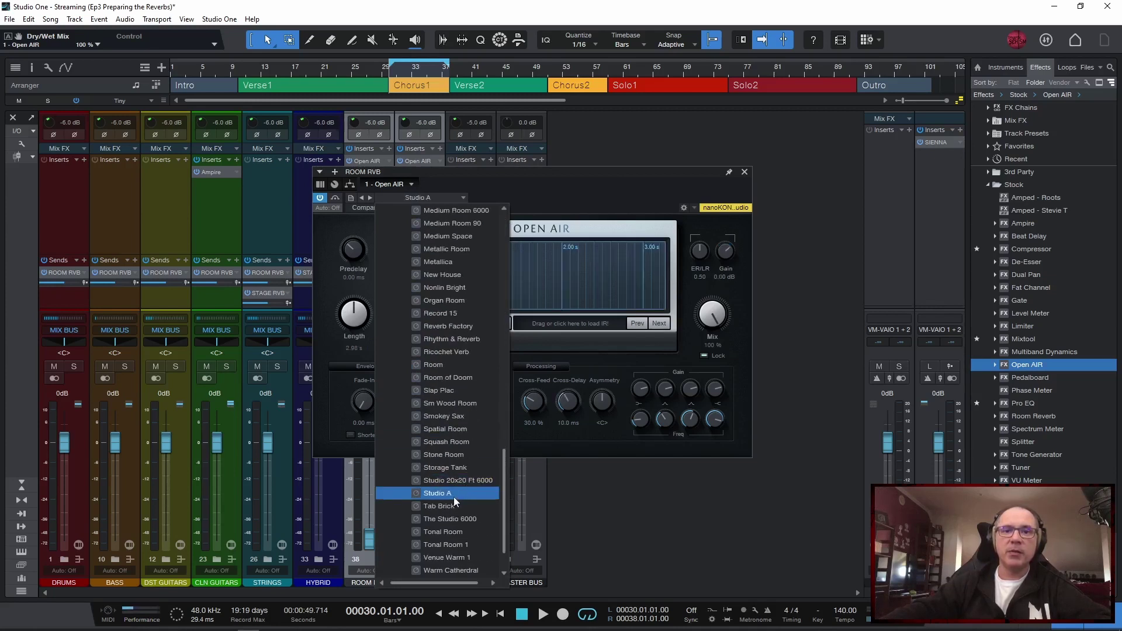
pyautogui.click(706, 167)
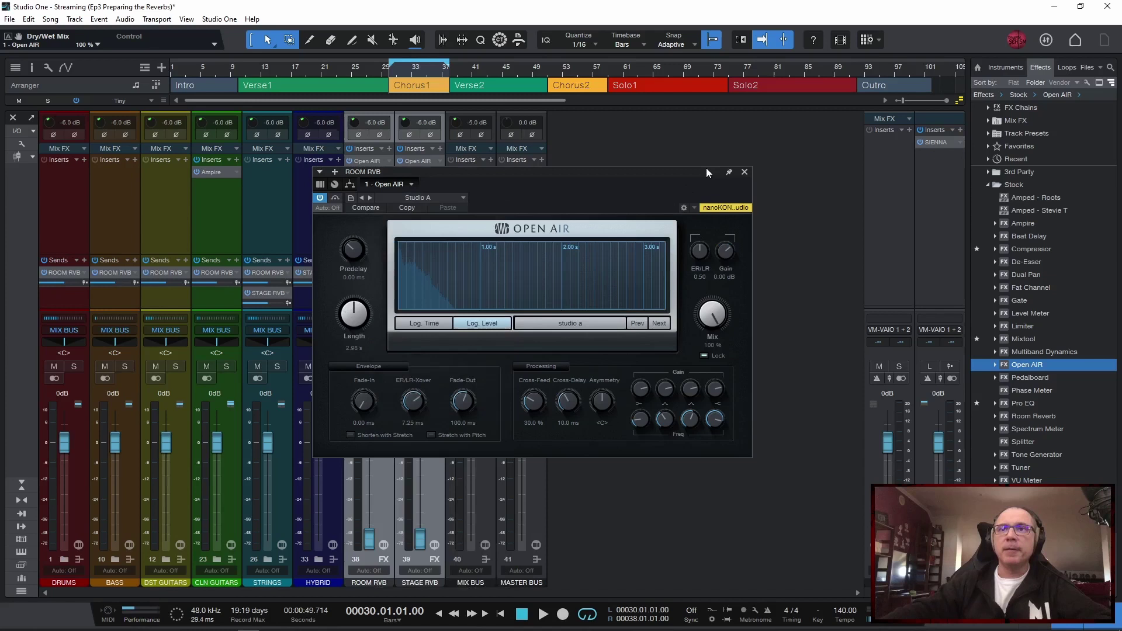
pyautogui.click(744, 172)
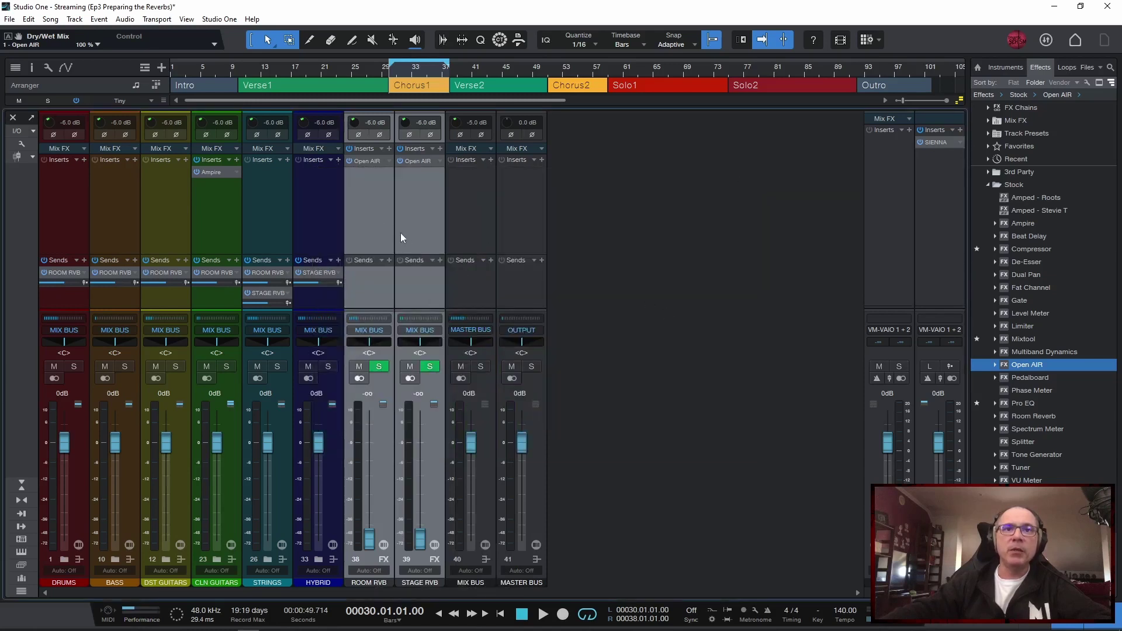
# - Reset the ROOM RVB fader to 0 dB and audition the looped chorus with that channel soloed
pyautogui.click(379, 221)
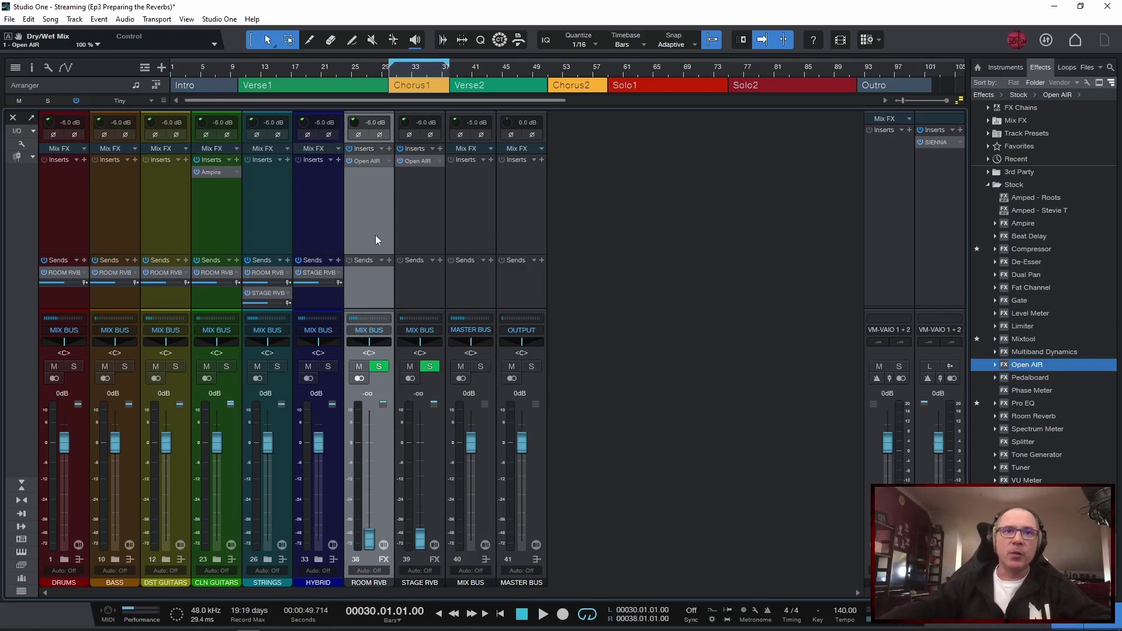
pyautogui.keyDown('alt'); pyautogui.click(373, 535); pyautogui.keyUp('alt')
pyautogui.click(379, 367)
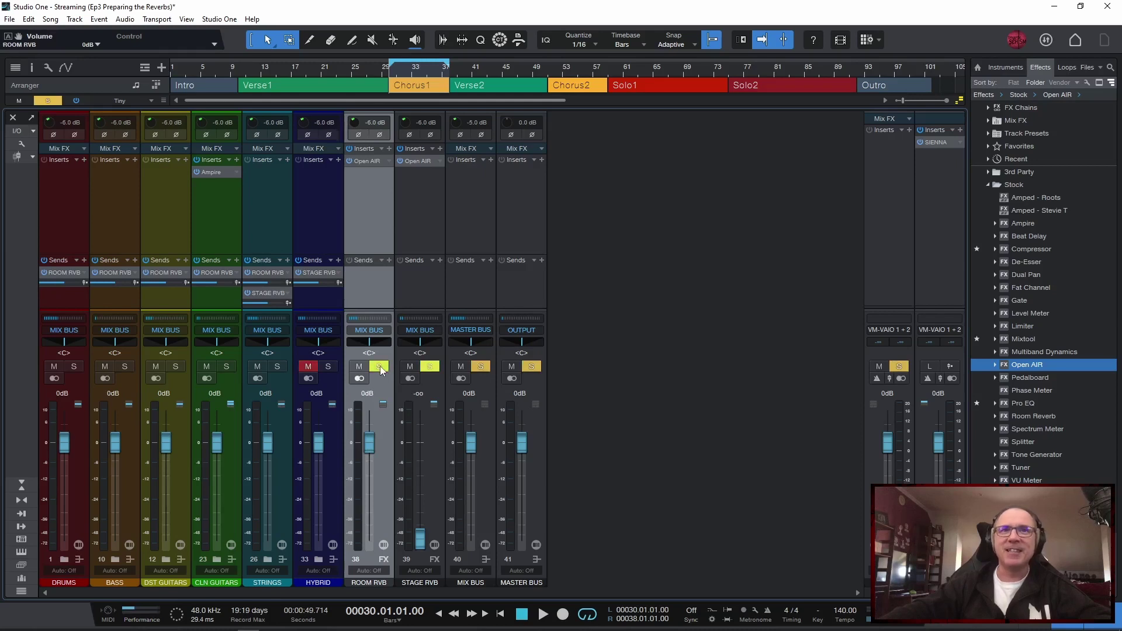
pyautogui.press('space')
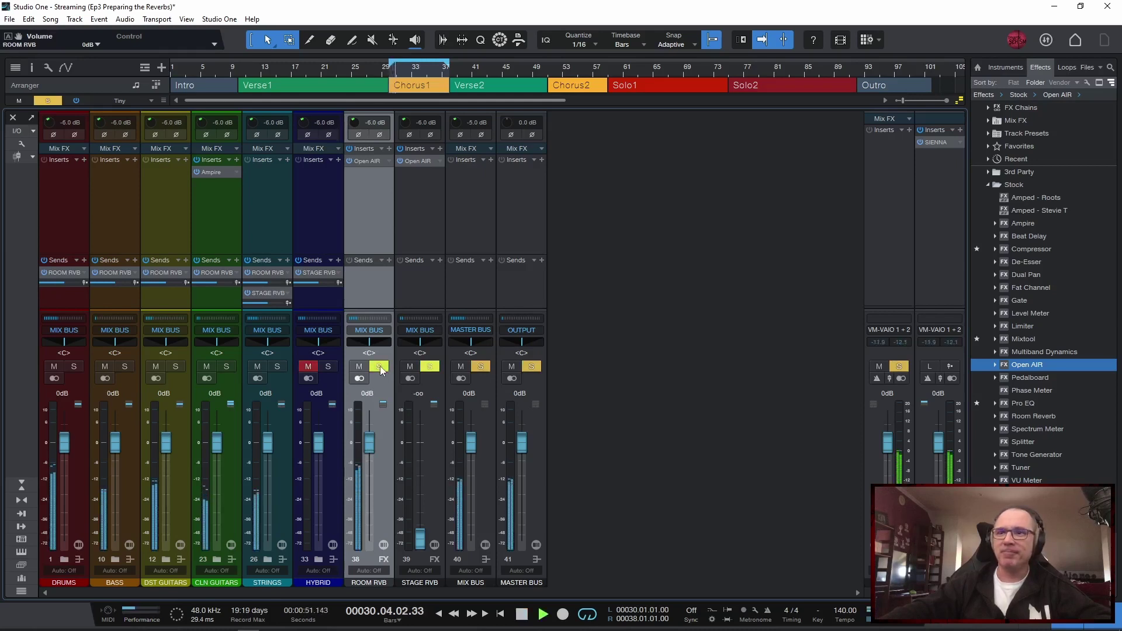
pyautogui.press('space')
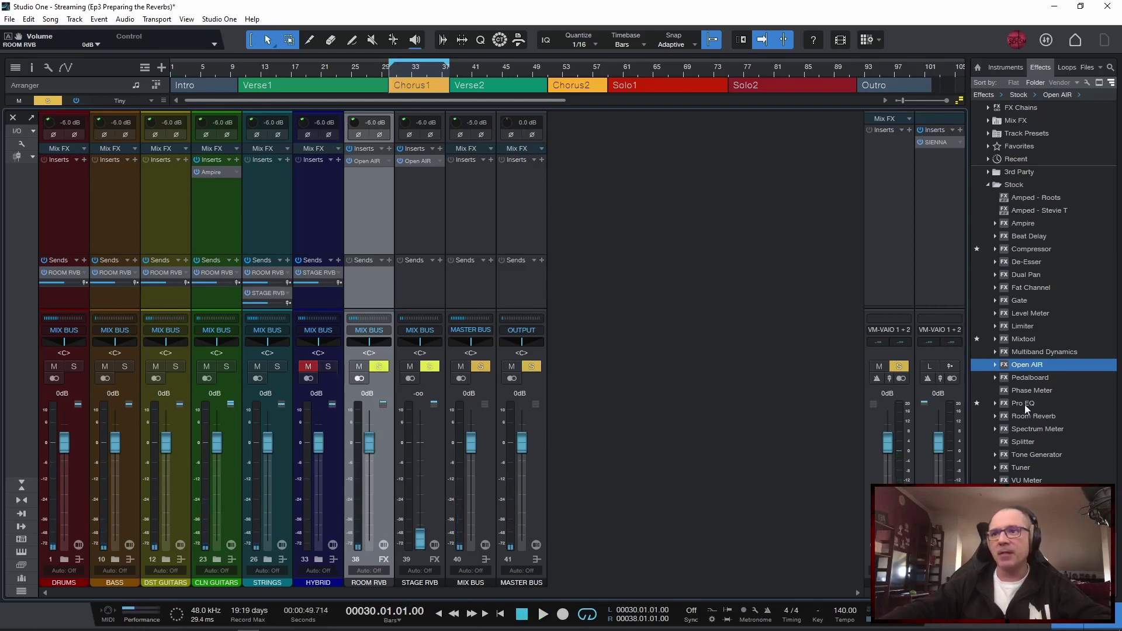
# - Insert Pro EQ after Open AIR on ROOM RVB and enable its low cut at 79.6 Hz with a 24dB/Oct slope
pyautogui.moveTo(1025, 405); pyautogui.dragTo(370, 204)
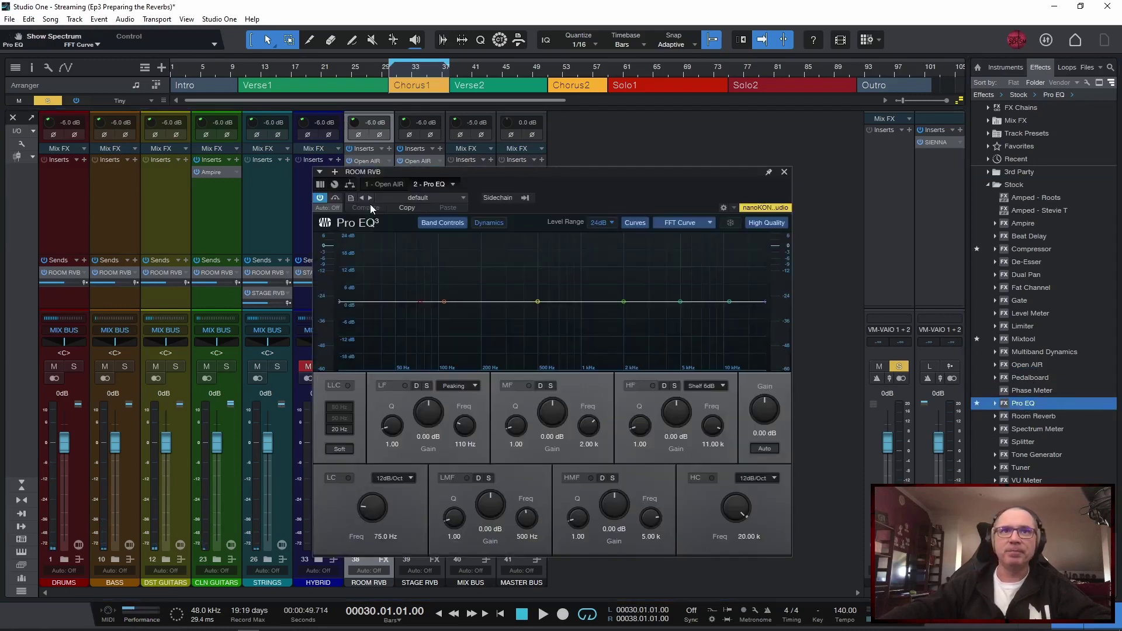
pyautogui.click(348, 479)
pyautogui.scroll(2, 366, 509)
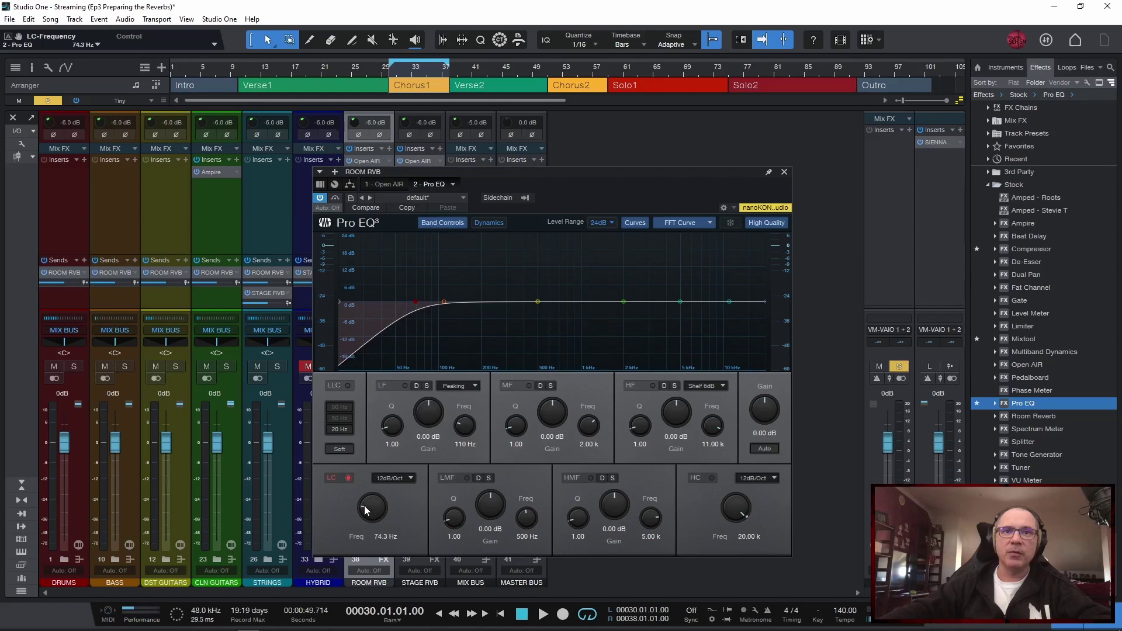
pyautogui.scroll(1, 385, 478)
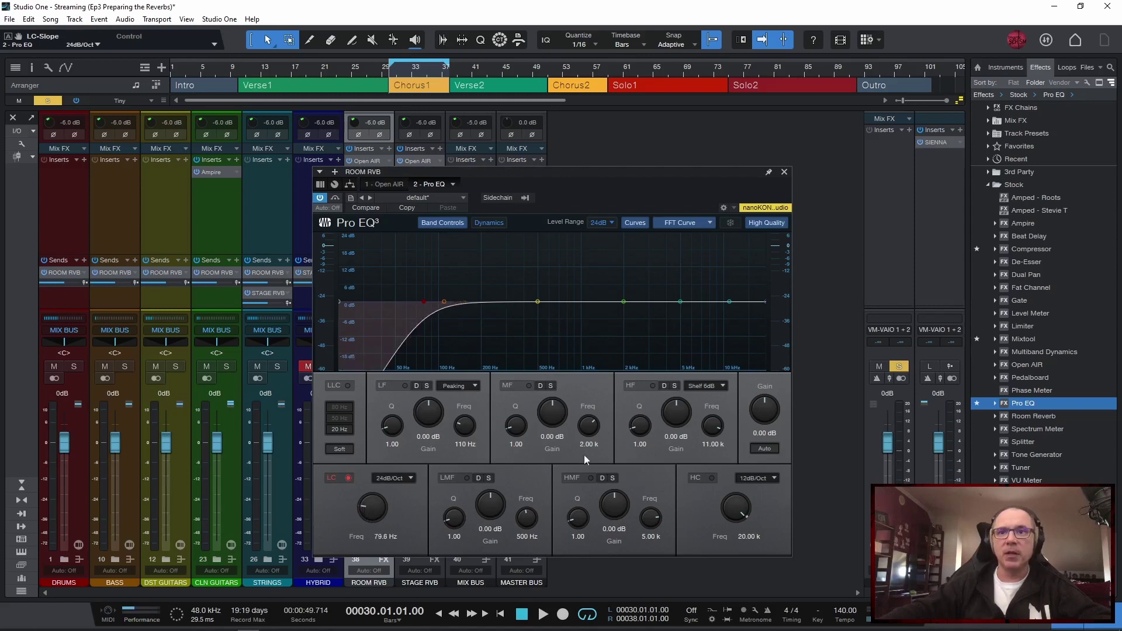
# - Enable the Pro EQ high cut on ROOM RVB and lower its frequency to 5.77 kHz during playback
pyautogui.click(712, 478)
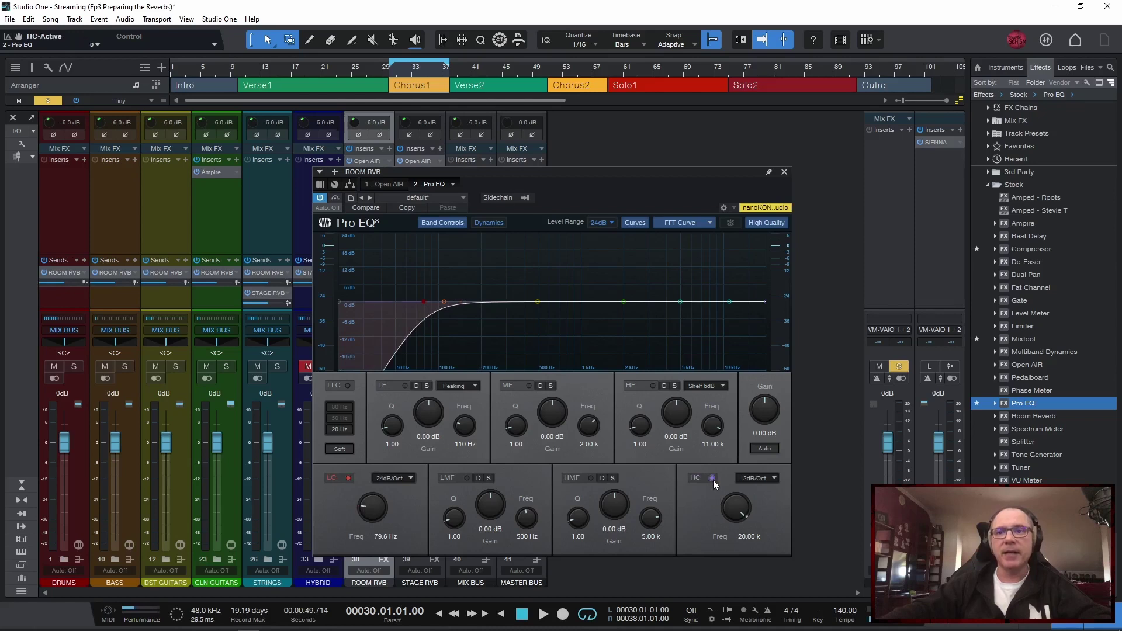
pyautogui.press('space')
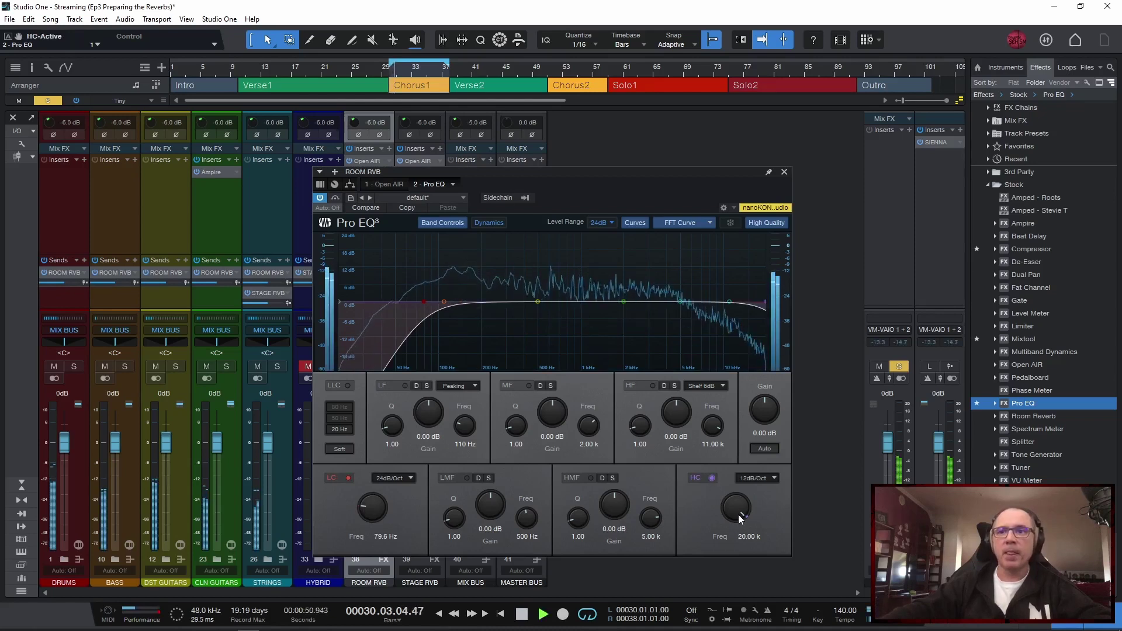
pyautogui.moveTo(736, 506); pyautogui.dragTo(739, 516)
pyautogui.scroll(-5, 740, 516)
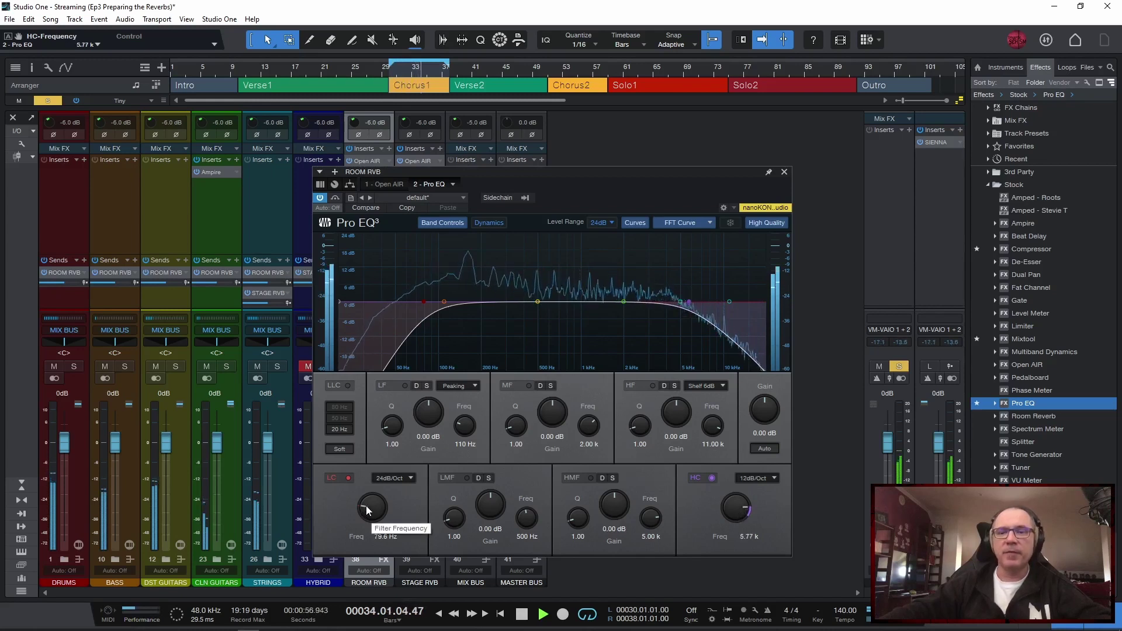
# - Sweep the ROOM RVB low cut down to 21.4 Hz for comparison, and settle it at 105 Hz
pyautogui.moveTo(361, 510); pyautogui.dragTo(367, 529)
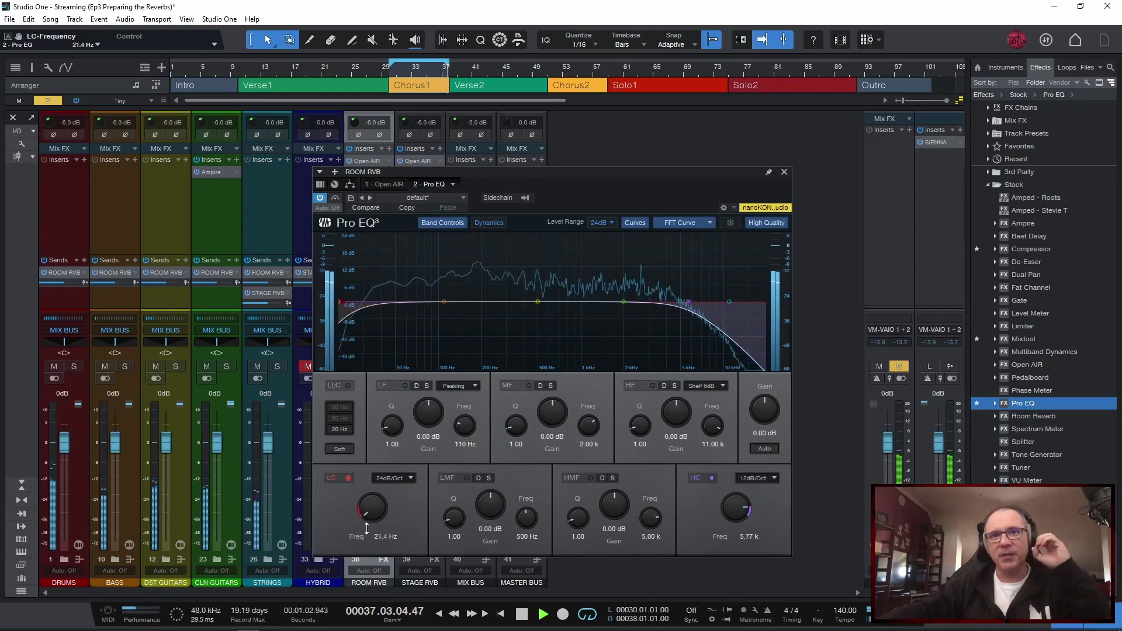
pyautogui.moveTo(366, 529); pyautogui.dragTo(371, 506)
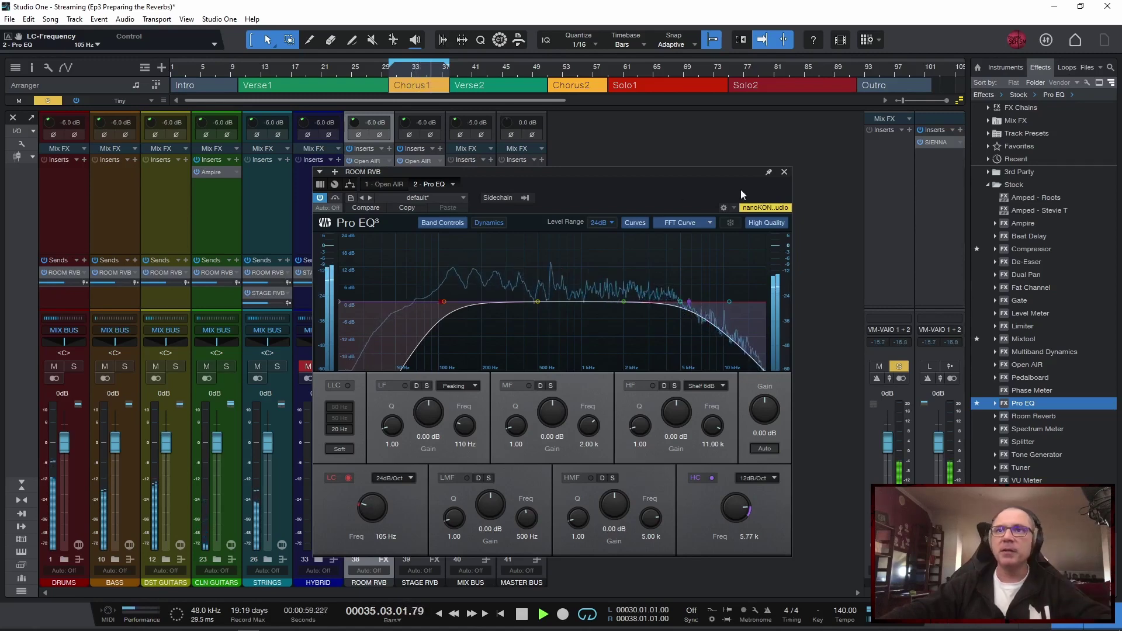
pyautogui.click(785, 172)
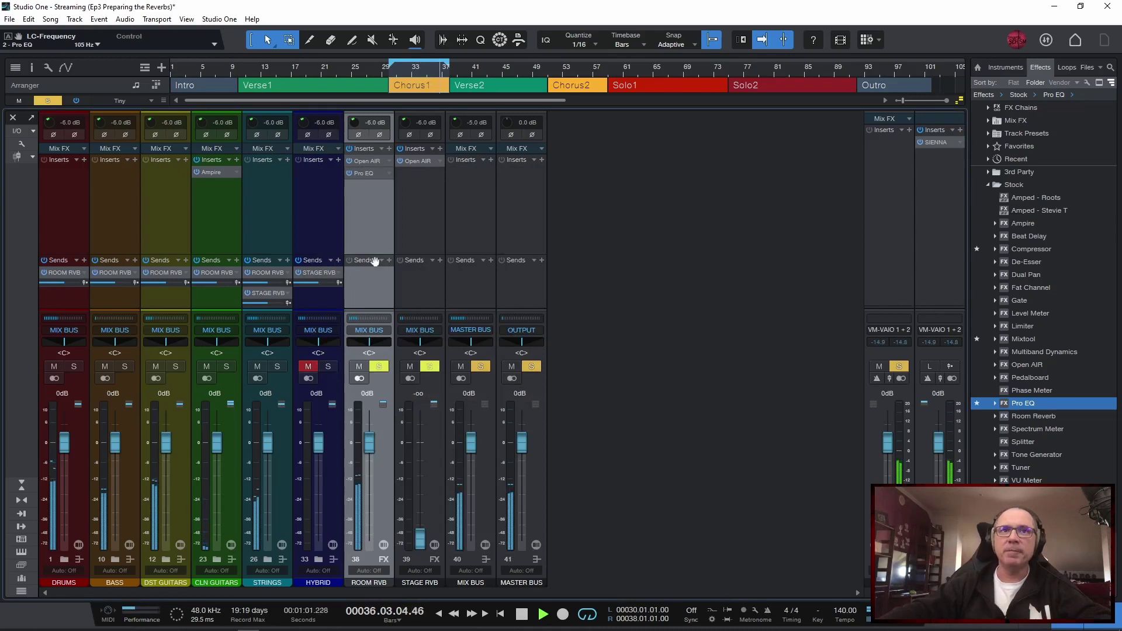
# - Stop playback, take ROOM RVB out of solo and pull its fader down to -∞
pyautogui.press('space')
pyautogui.click(379, 367)
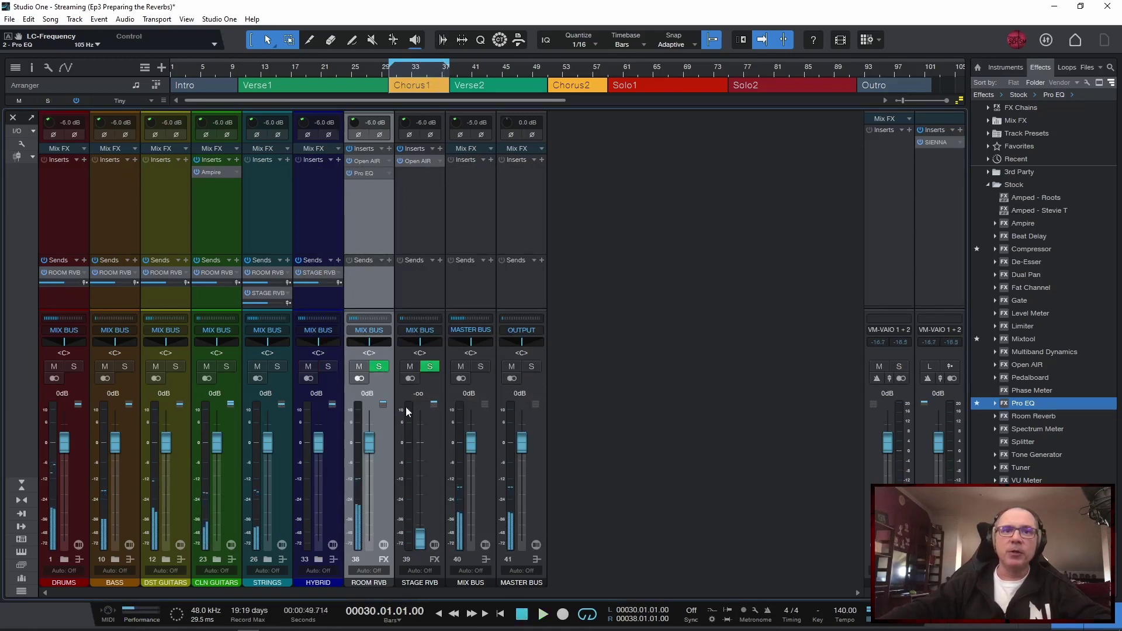
pyautogui.moveTo(369, 443); pyautogui.dragTo(372, 473)
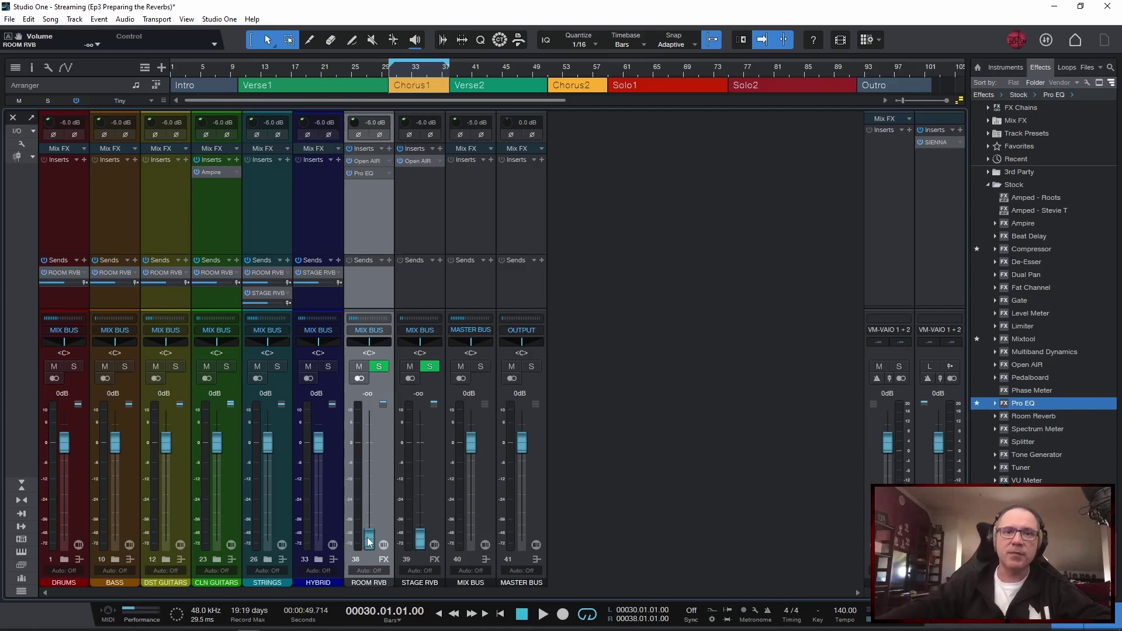
# - Raise the ROOM RVB fader to about -14.2 dB during playback and compare the mix with the reverb muted and unmuted
pyautogui.press('space')
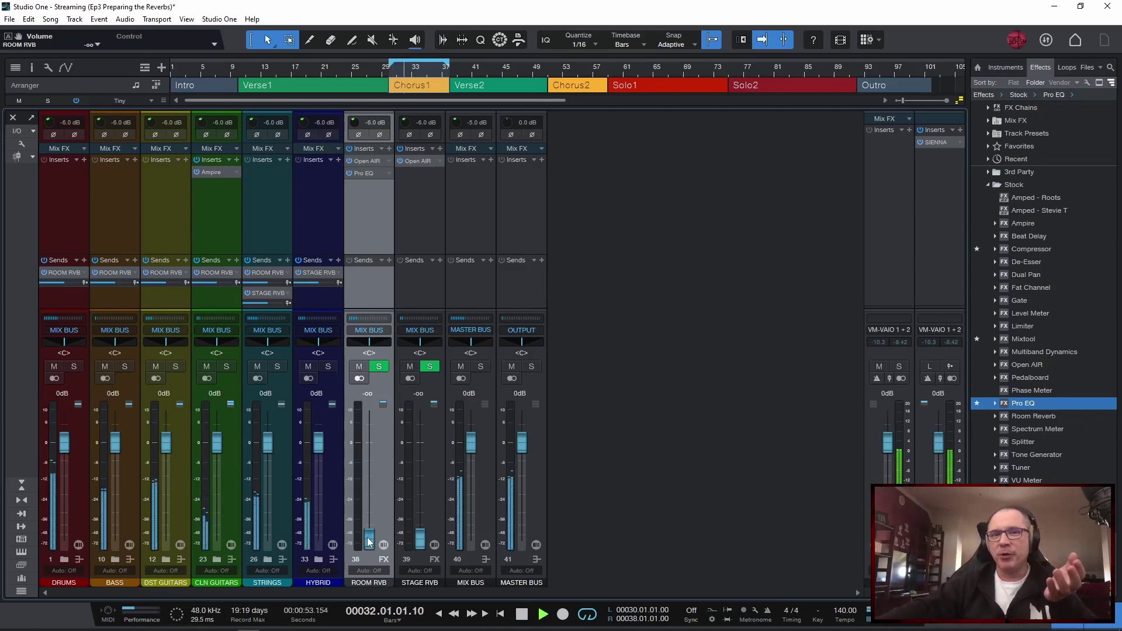
pyautogui.moveTo(367, 538); pyautogui.dragTo(373, 477)
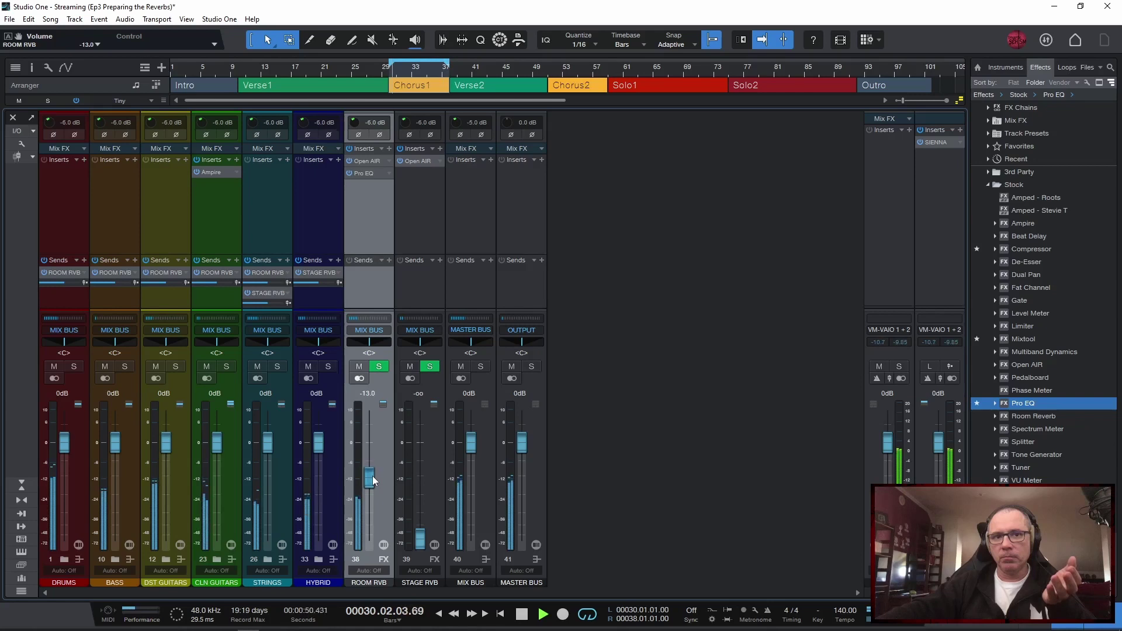
pyautogui.click(360, 367)
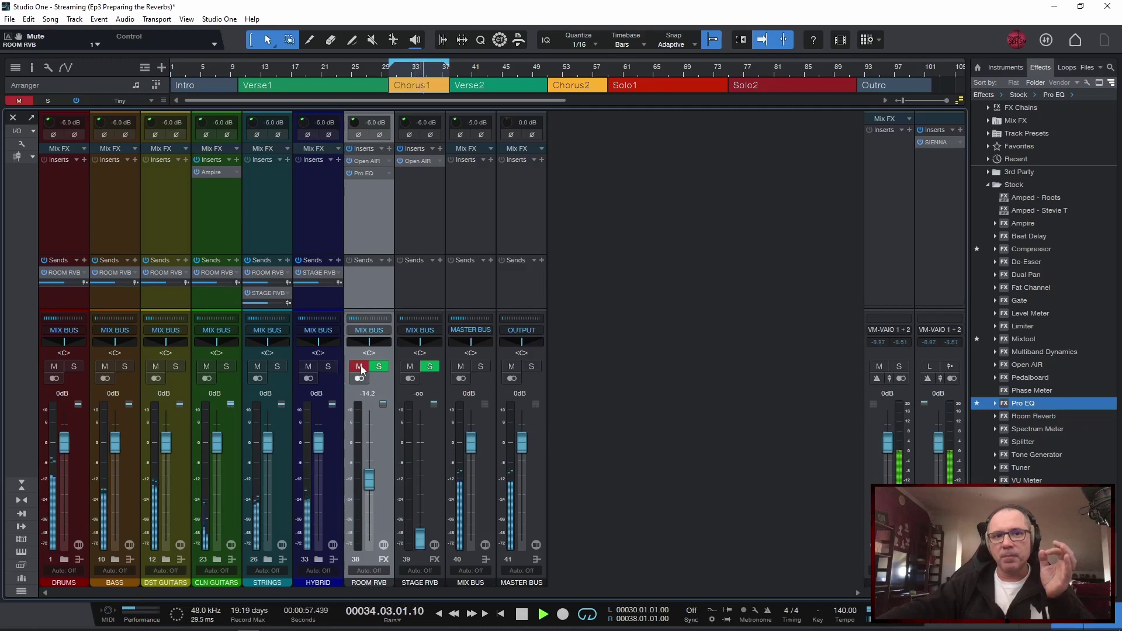
pyautogui.click(360, 367)
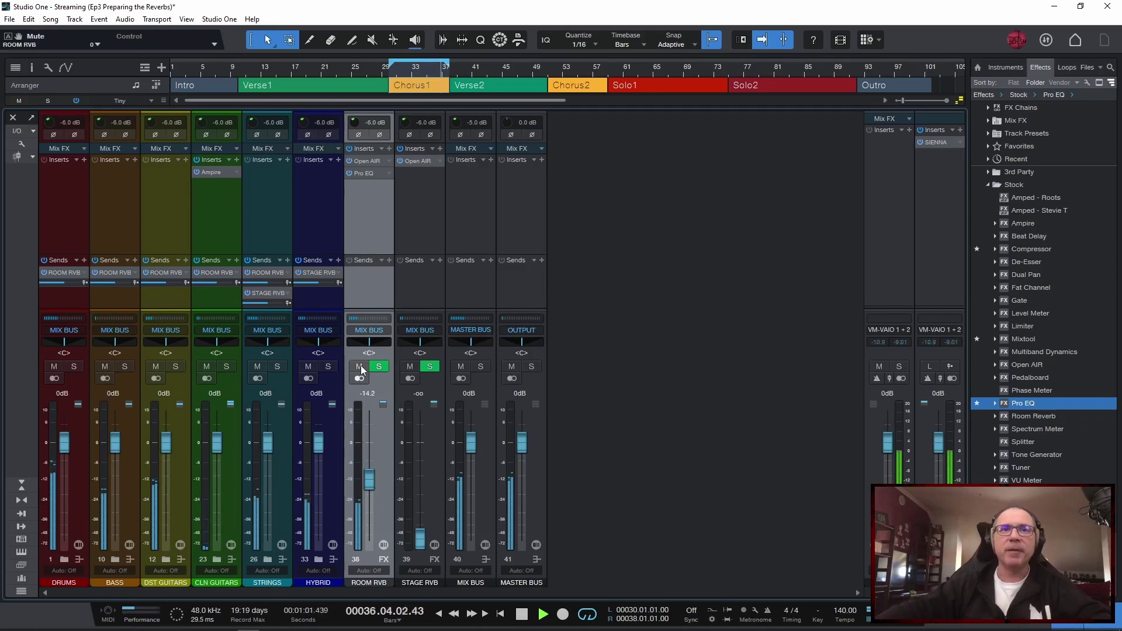
# - Stop playback and load the Concert Arena preset from Medium Halls into Open AIR on STAGE RVB
pyautogui.press('space')
pyautogui.click(417, 176)
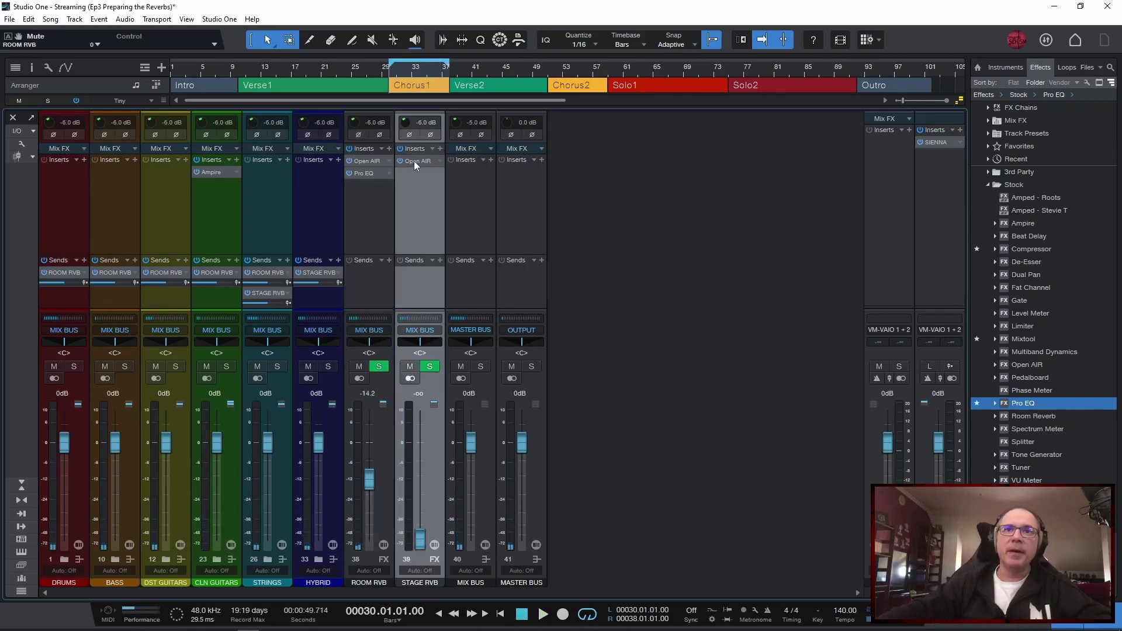
pyautogui.click(414, 161)
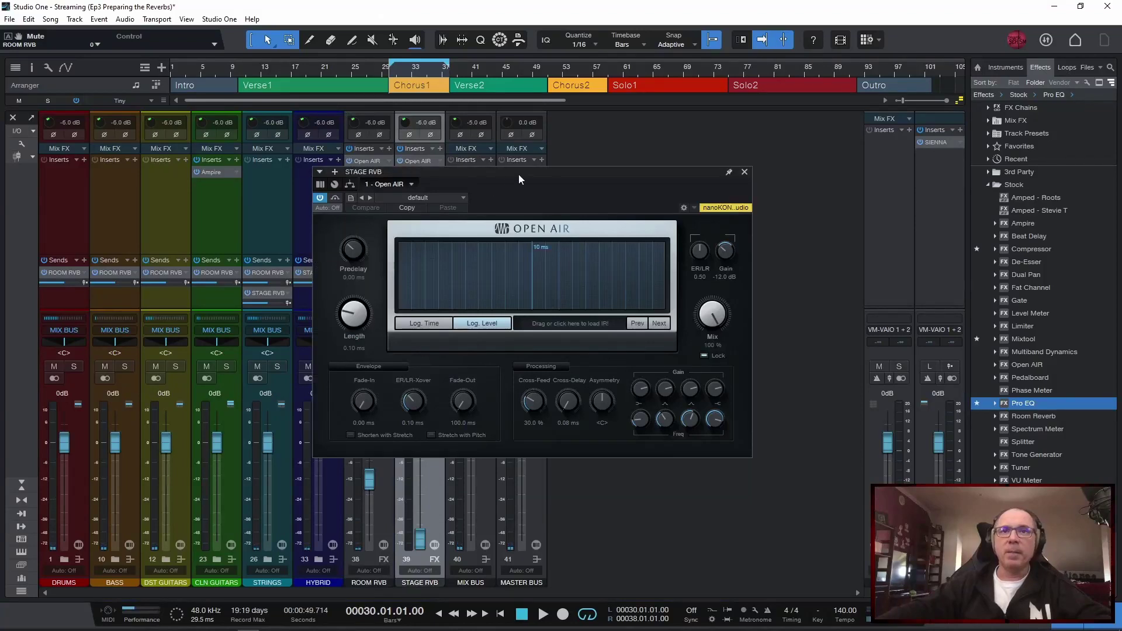
pyautogui.click(427, 197)
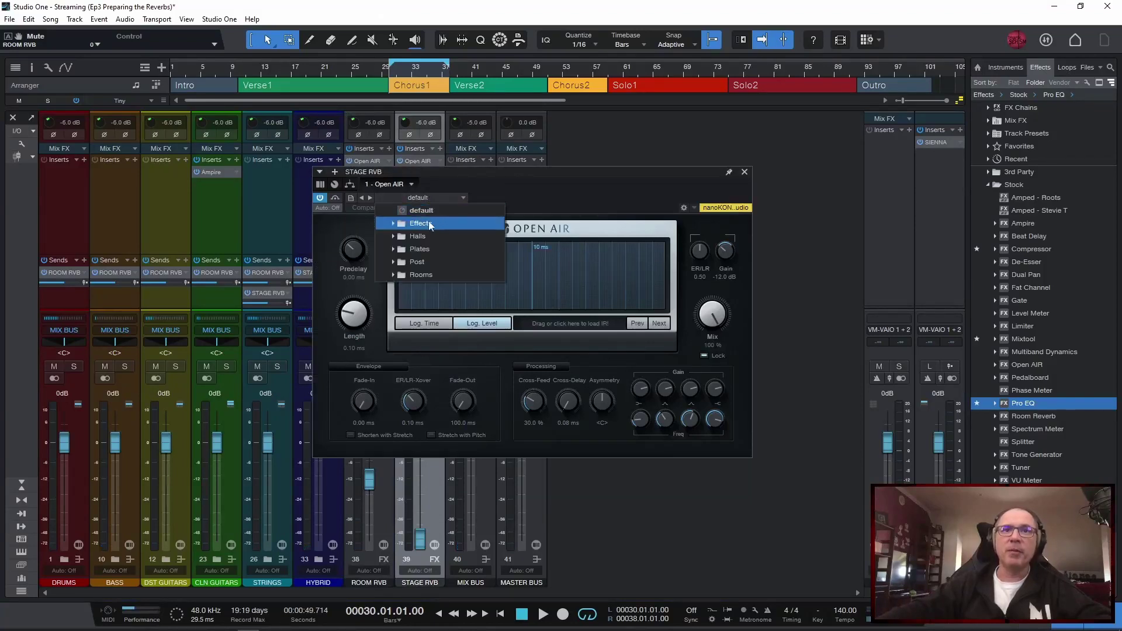
pyautogui.click(394, 237)
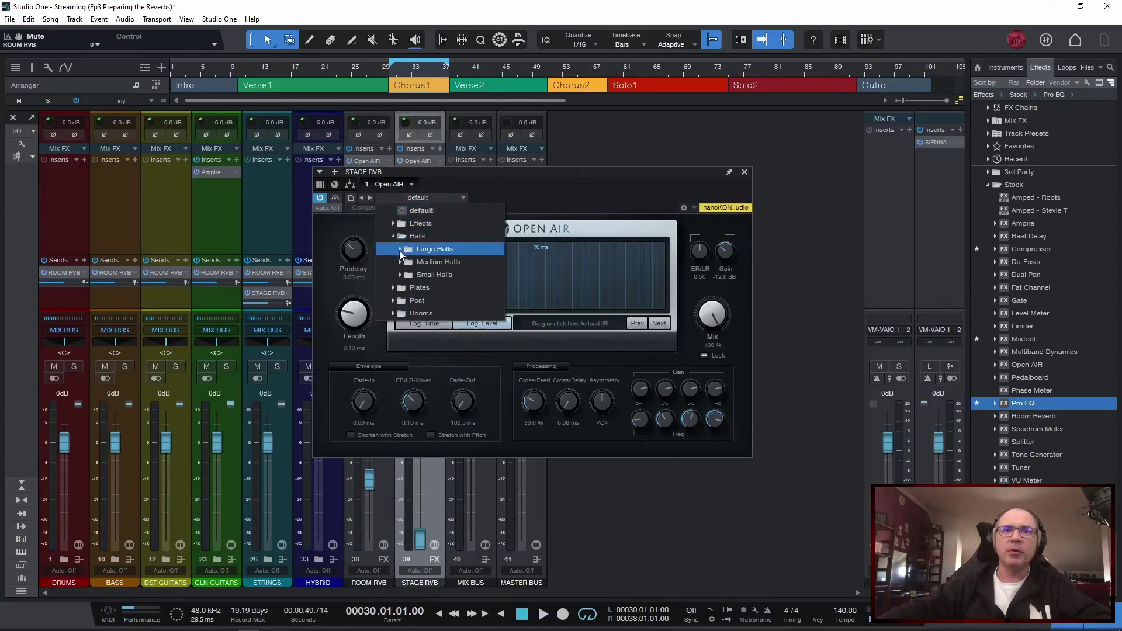
pyautogui.click(402, 262)
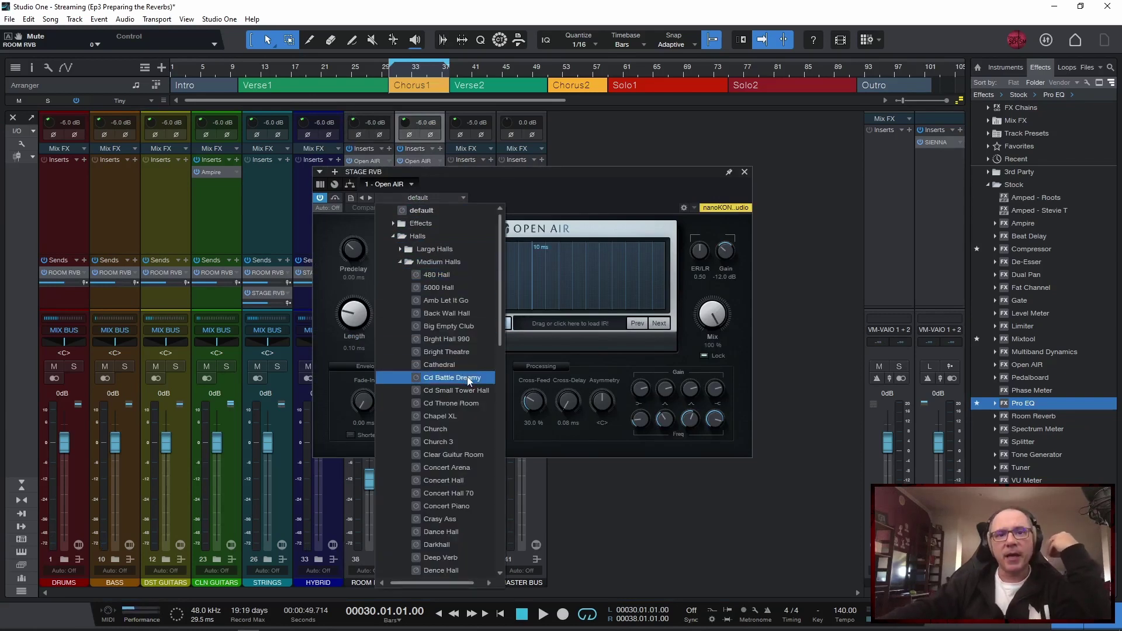
pyautogui.click(453, 467)
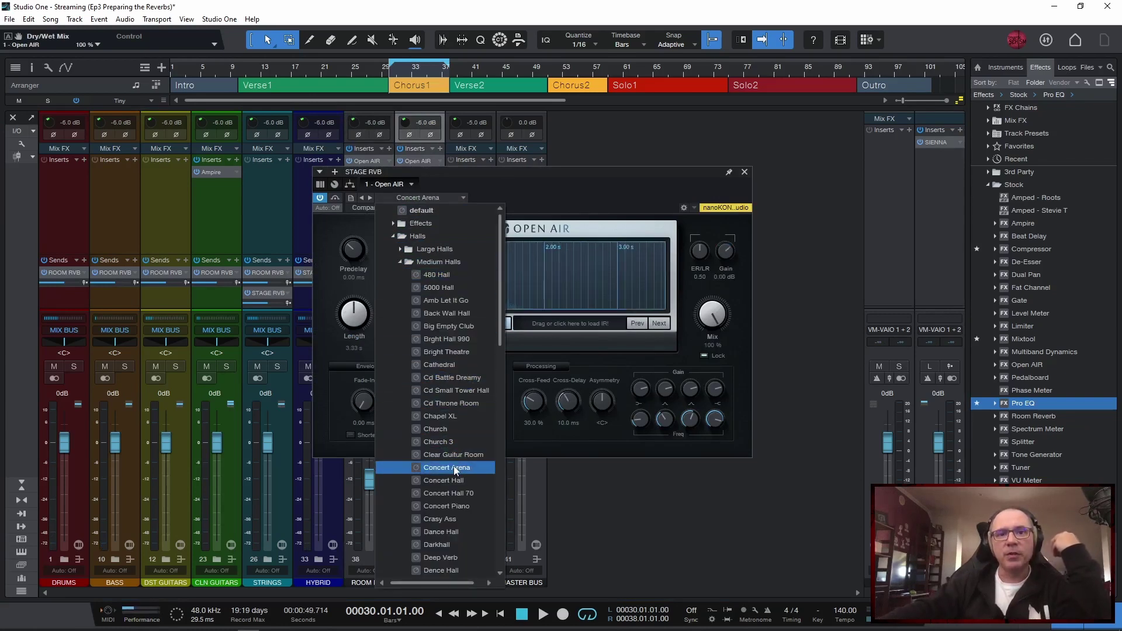
pyautogui.click(542, 174)
pyautogui.click(745, 172)
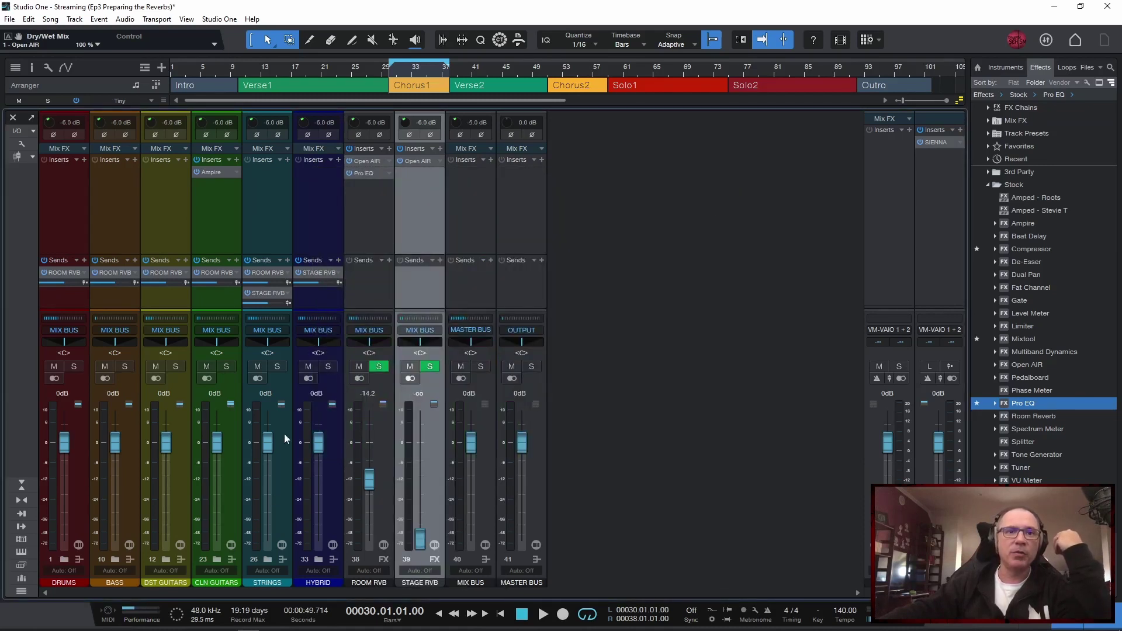
# - Solo STRINGS and raise the STAGE RVB fader to about -7.1 dB during playback
pyautogui.click(278, 368)
pyautogui.press('space')
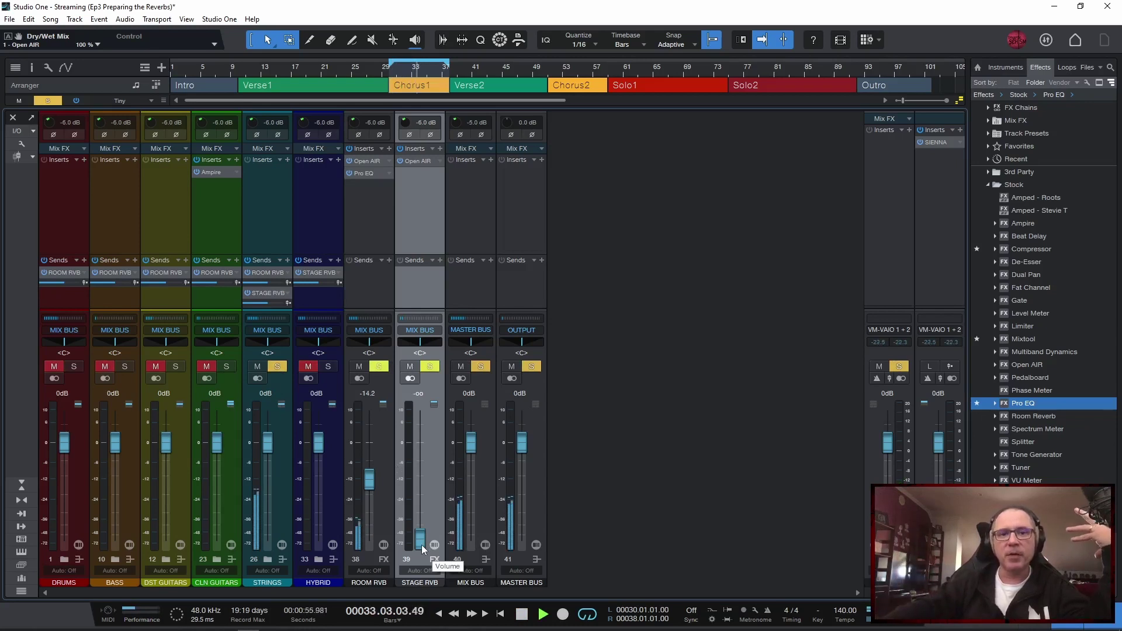
pyautogui.moveTo(422, 545); pyautogui.dragTo(423, 469)
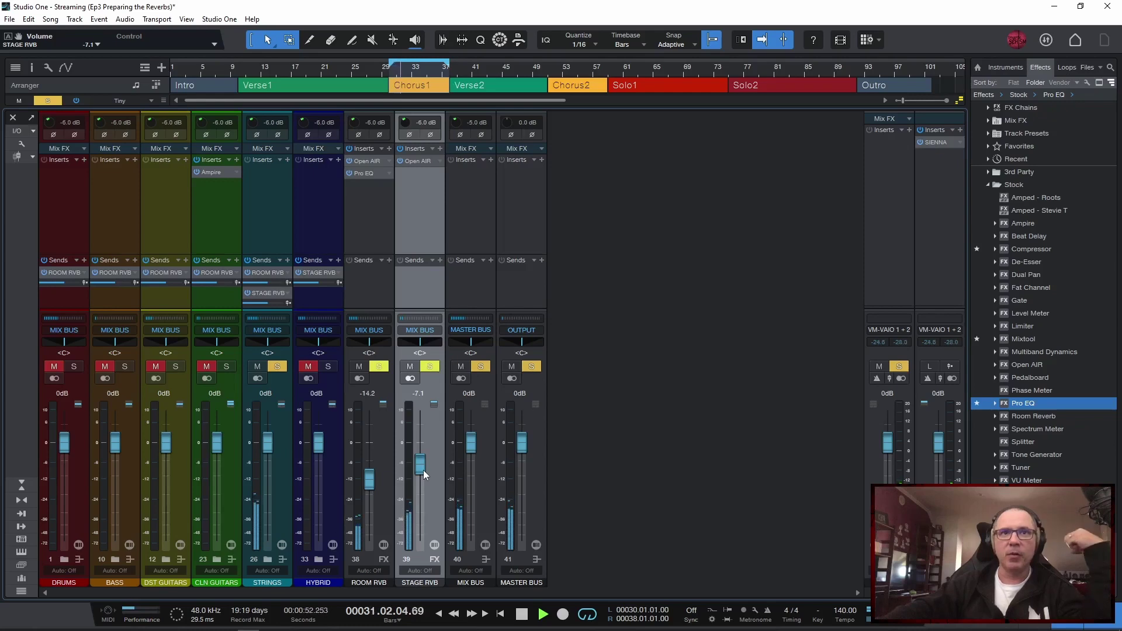
# - Copy the Pro EQ from ROOM RVB to STAGE RVB and close its editor
pyautogui.moveTo(369, 179); pyautogui.dragTo(408, 178)
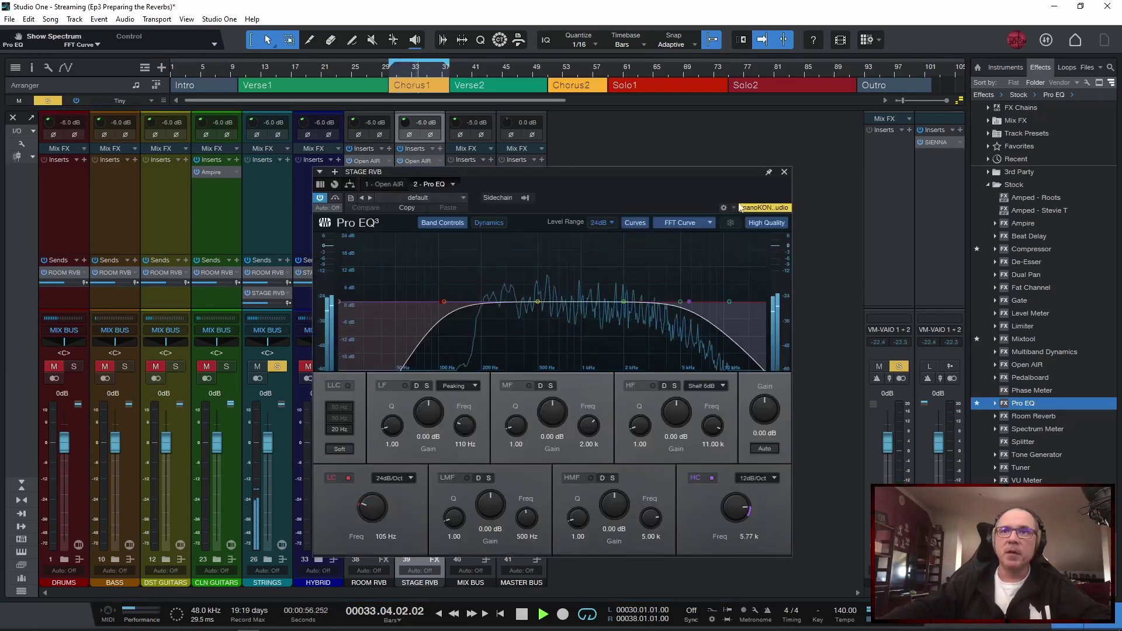
pyautogui.click(784, 172)
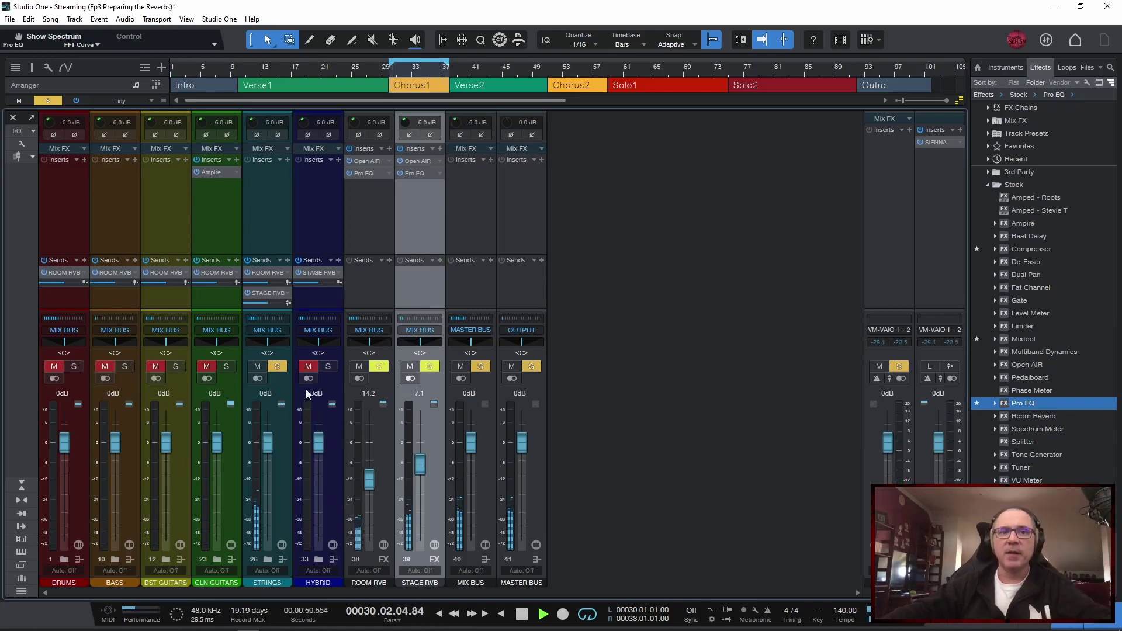
# - Solo HYBRID alongside STRINGS, set the loop to Verse2 and audition both with the reverbs
pyautogui.click(318, 222)
pyautogui.press('space')
pyautogui.click(307, 367)
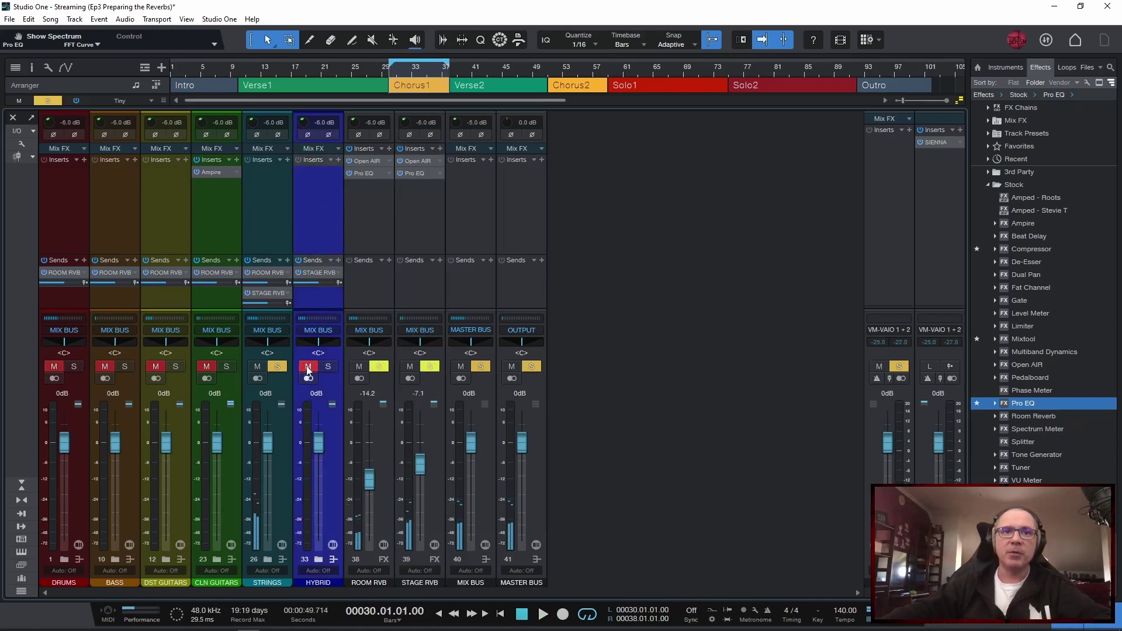
pyautogui.press('s')
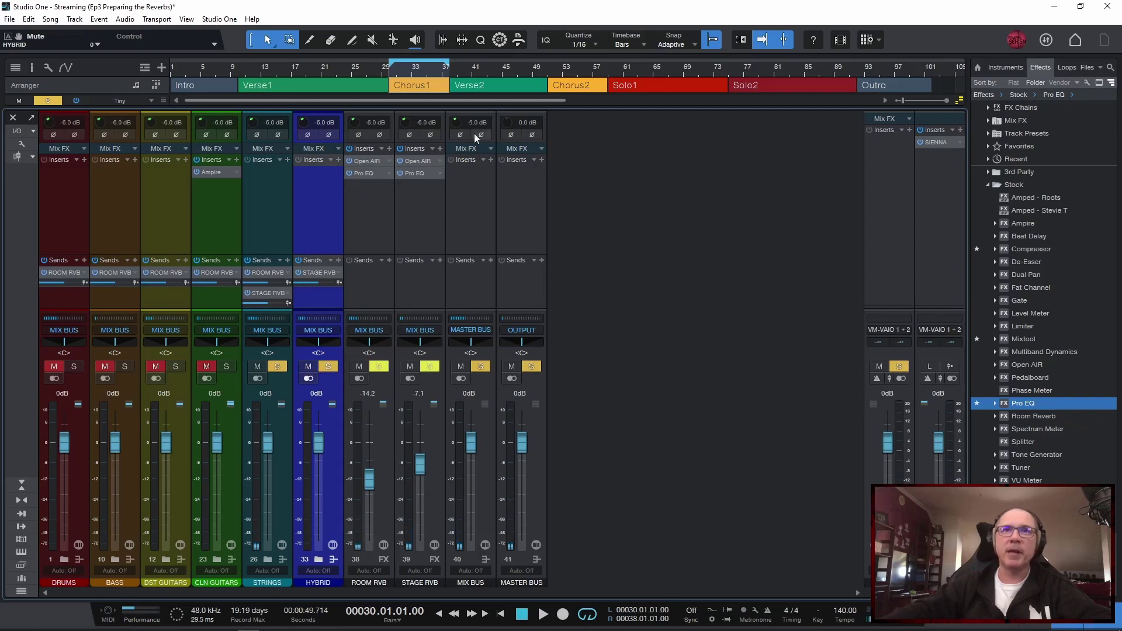
pyautogui.click(490, 85)
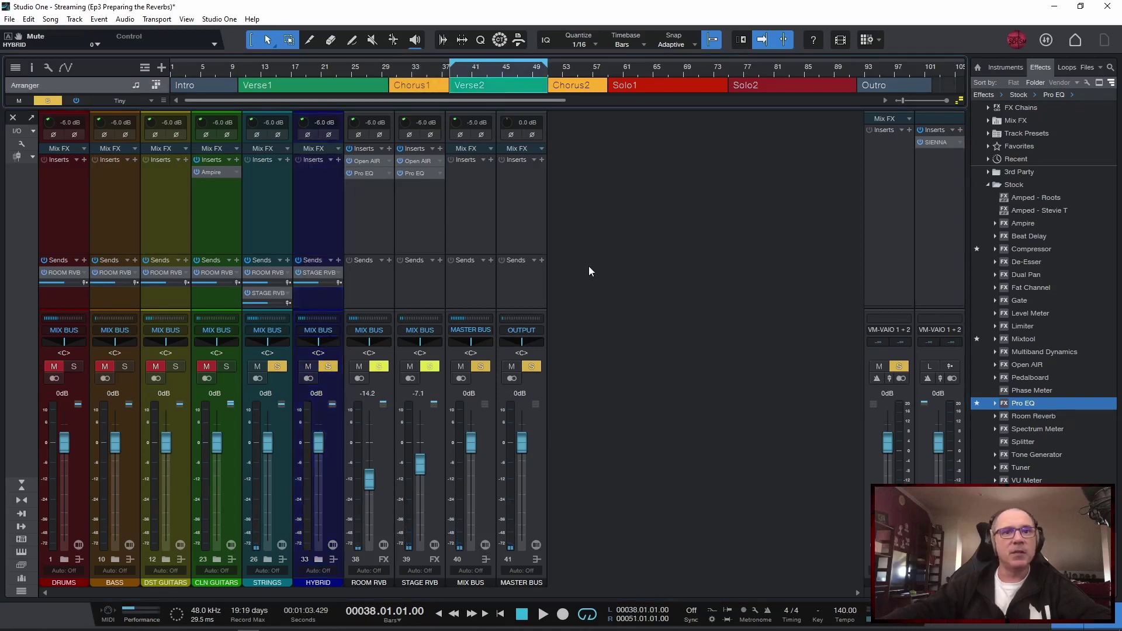
pyautogui.press('space')
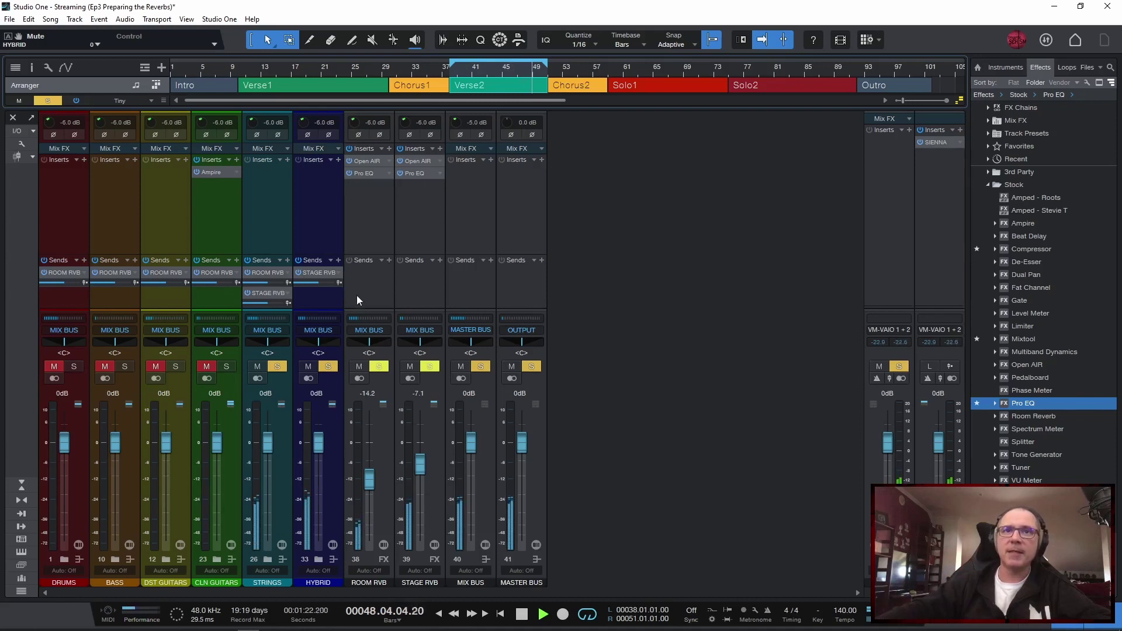
pyautogui.press('space')
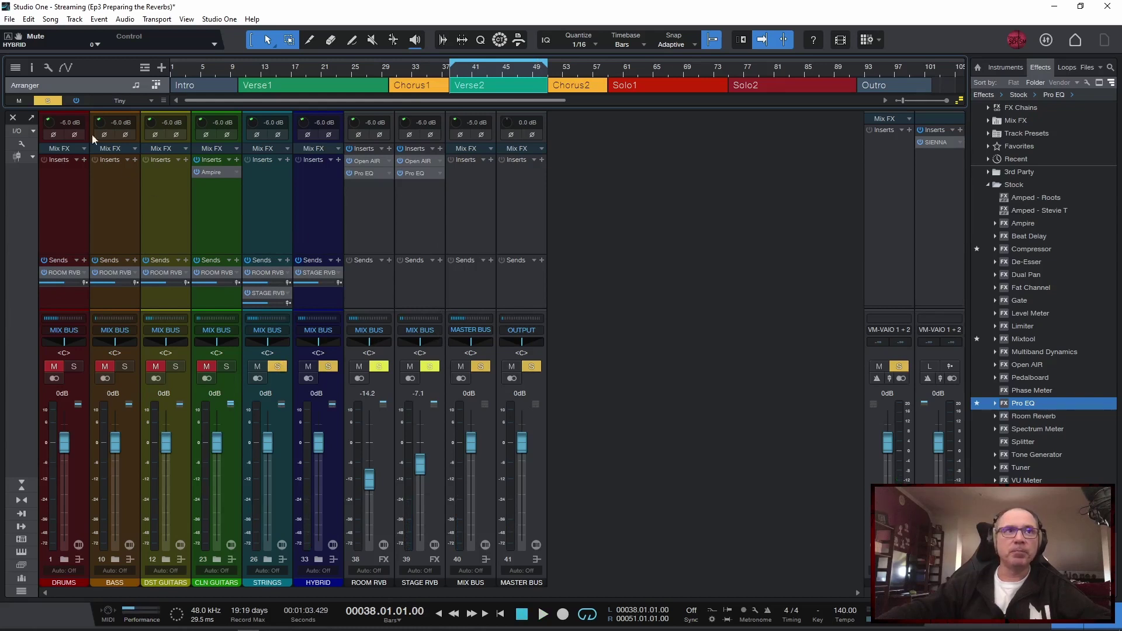
# - Clear all channel solos, place the playhead at bar 33 in Chorus1 and turn off looping
pyautogui.click(45, 101)
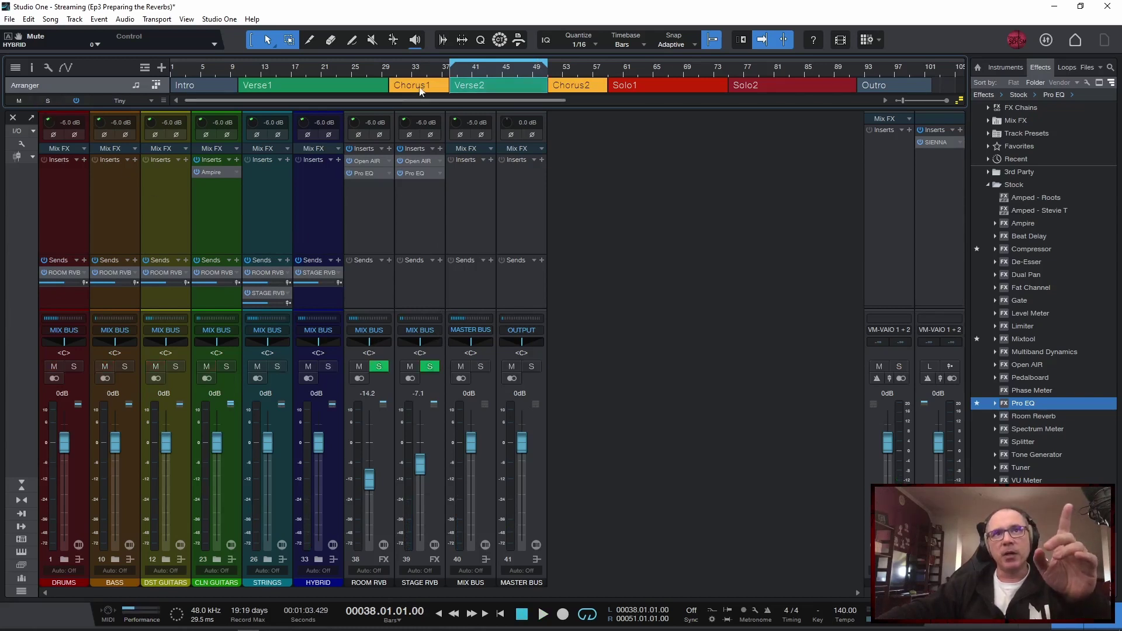
pyautogui.click(414, 69)
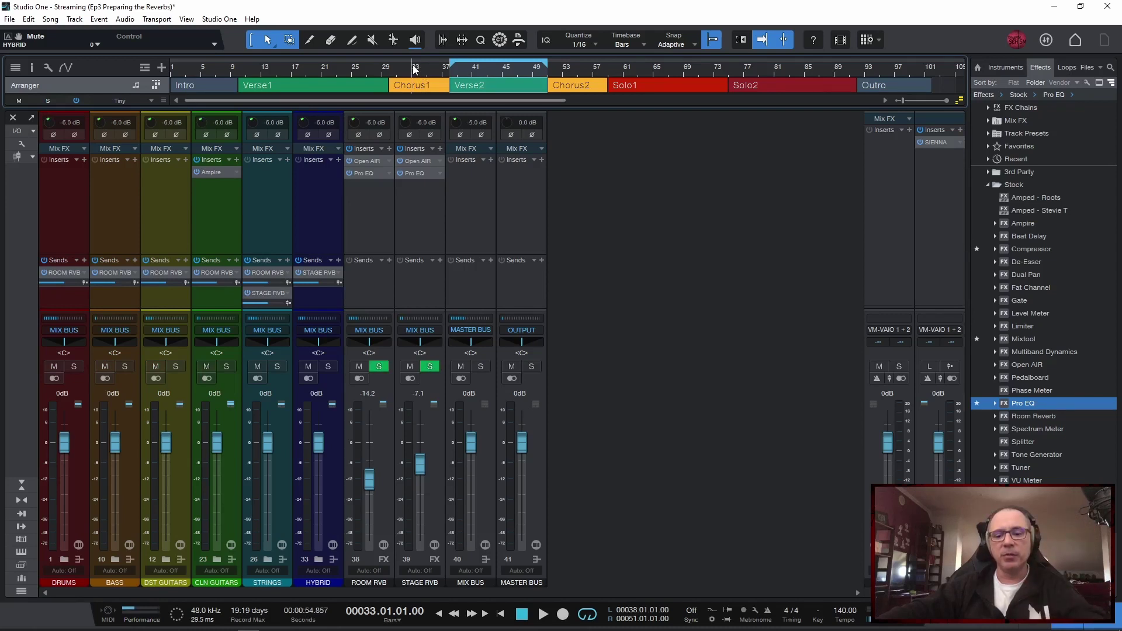
pyautogui.press('/')
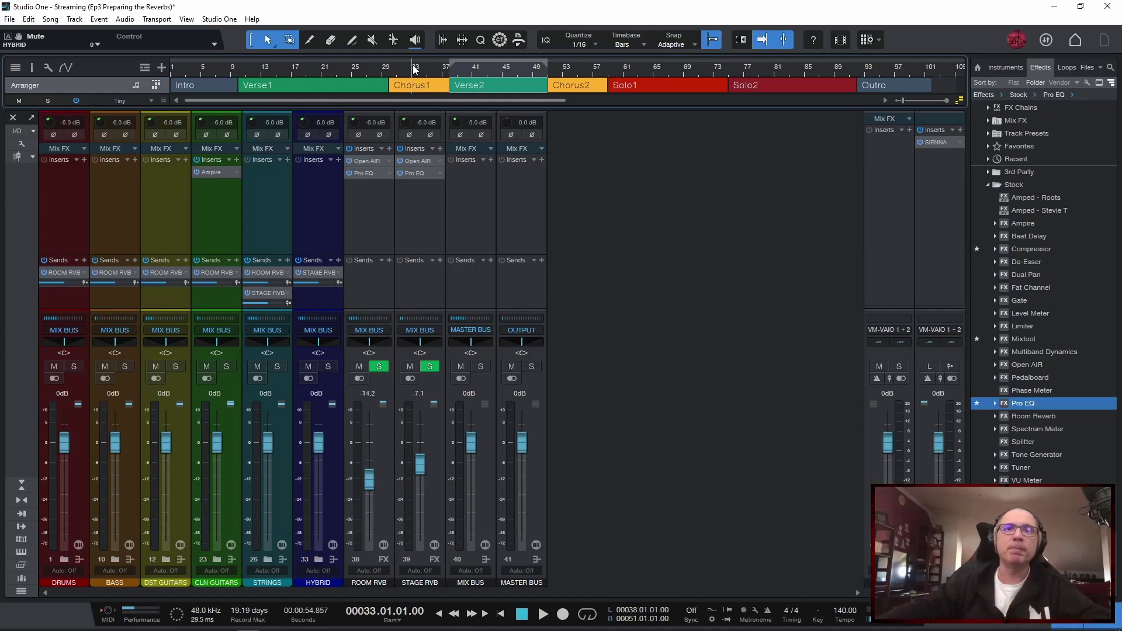
# - Play the full mix and compare it with ROOM RVB and STAGE RVB each muted and unmuted
pyautogui.press('space')
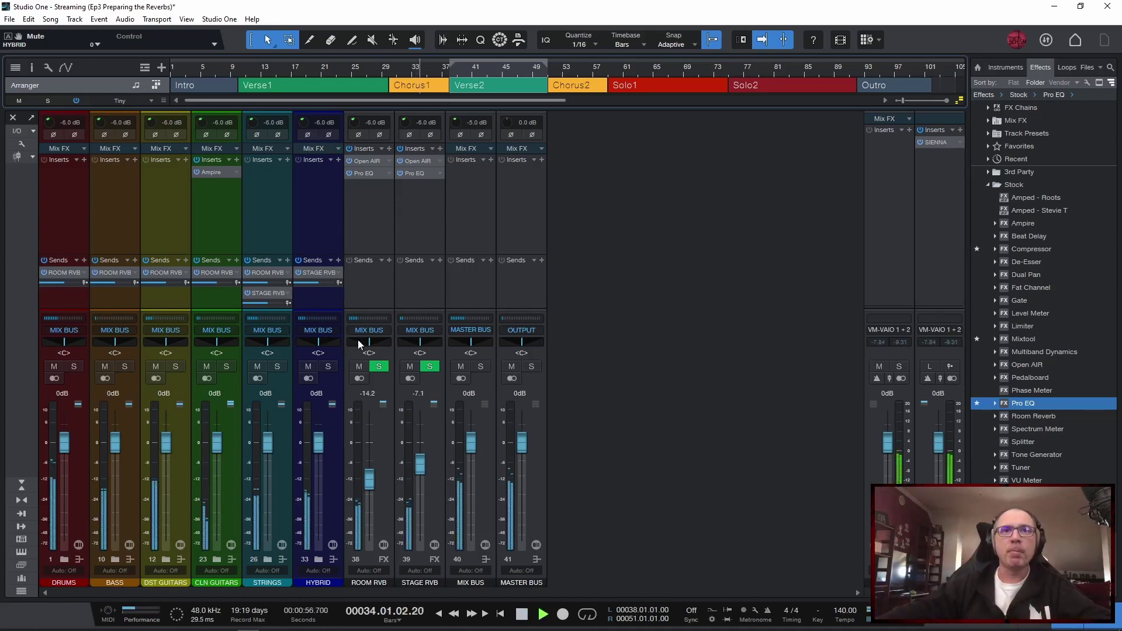
pyautogui.click(359, 366)
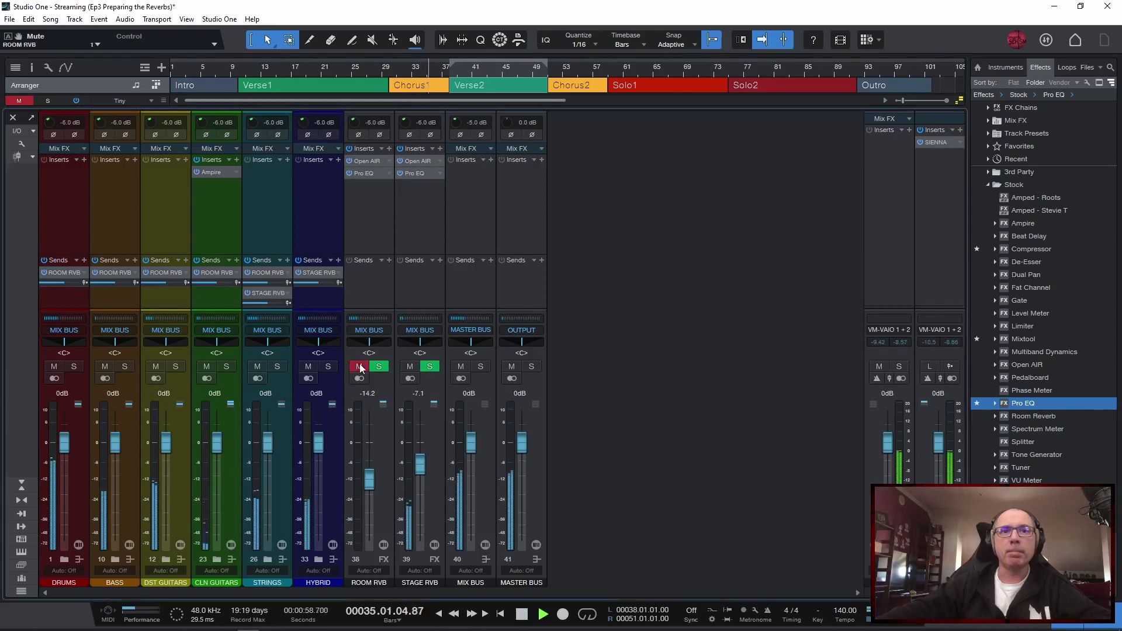
pyautogui.click(360, 365)
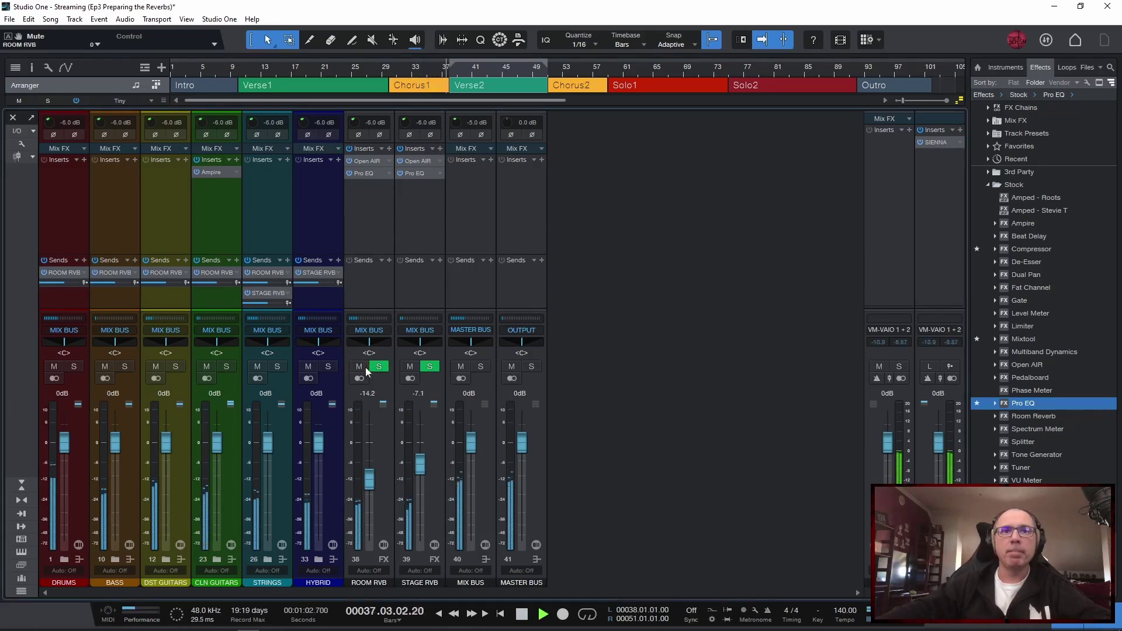
pyautogui.click(410, 366)
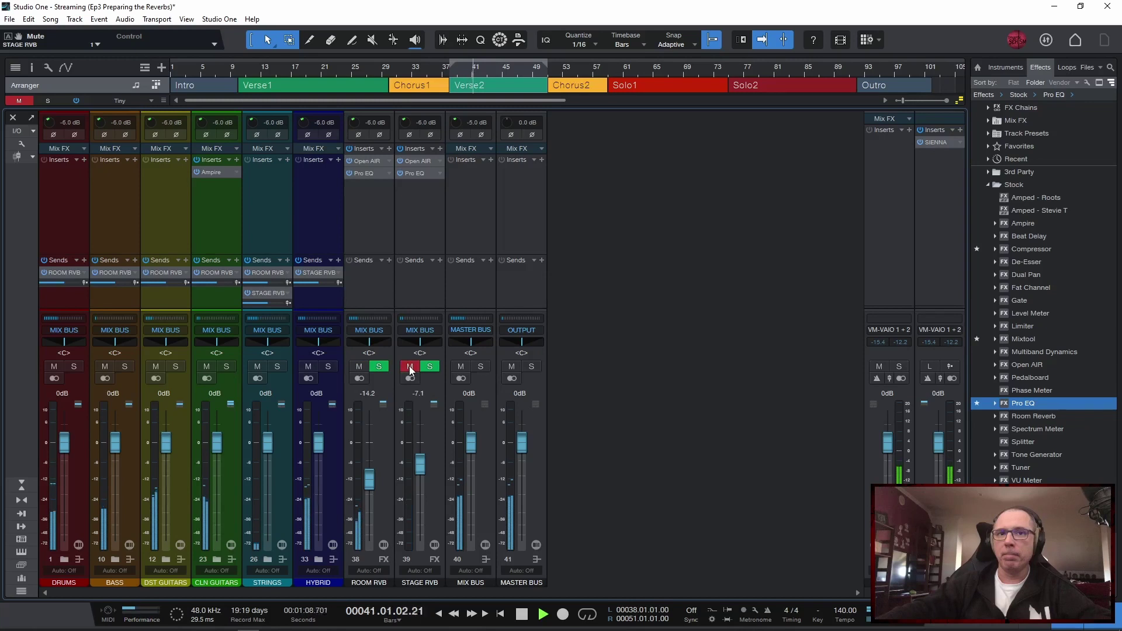
pyautogui.click(411, 368)
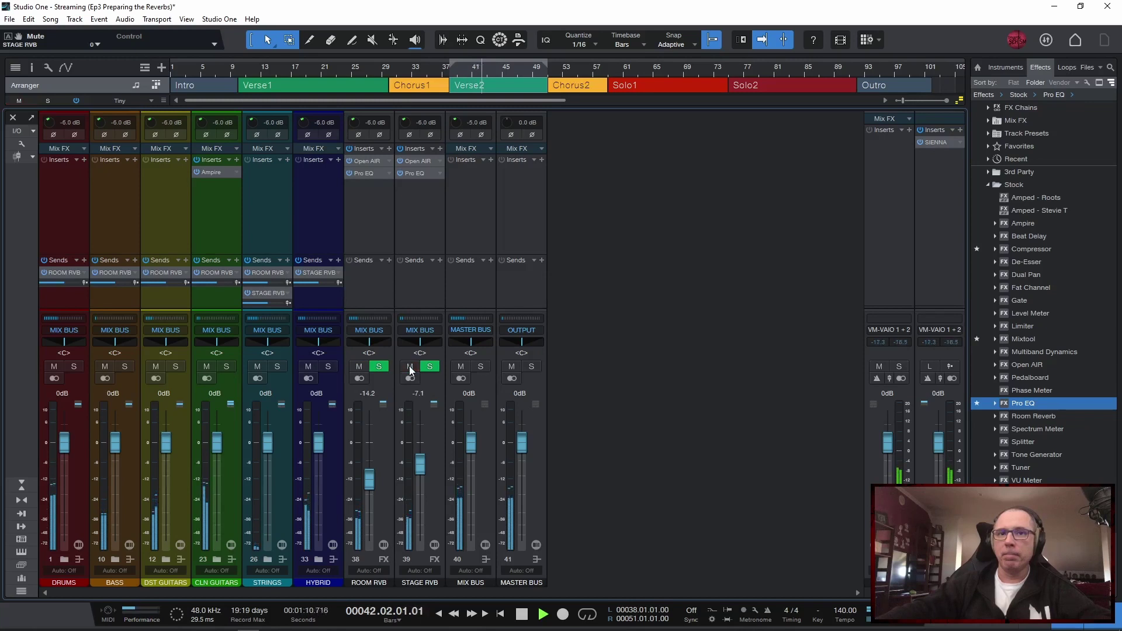
pyautogui.click(411, 370)
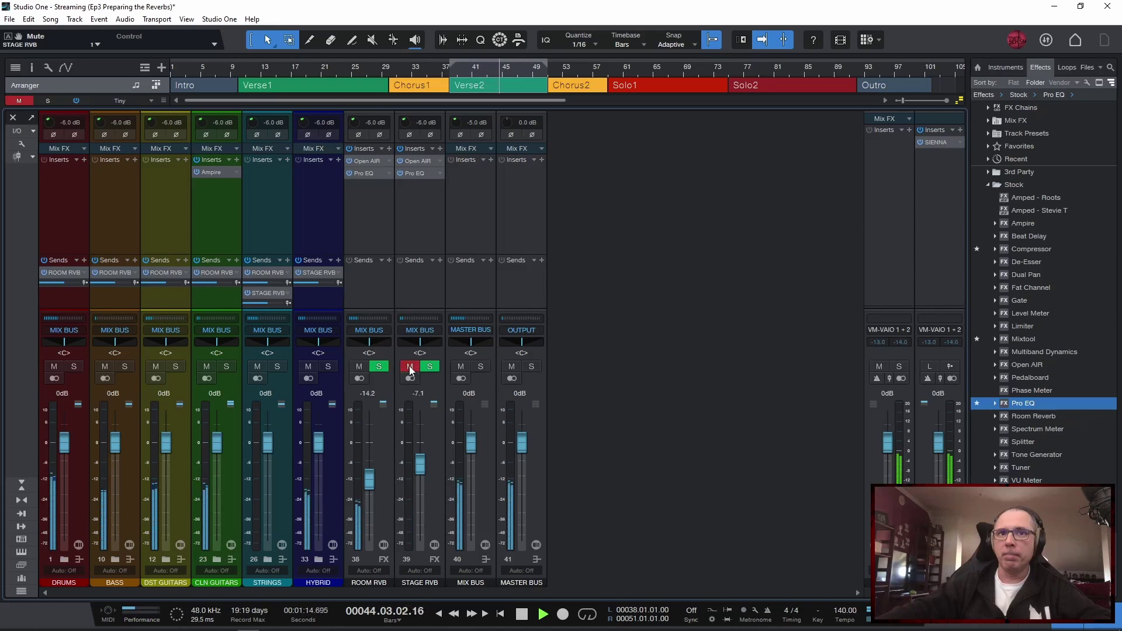
pyautogui.click(411, 368)
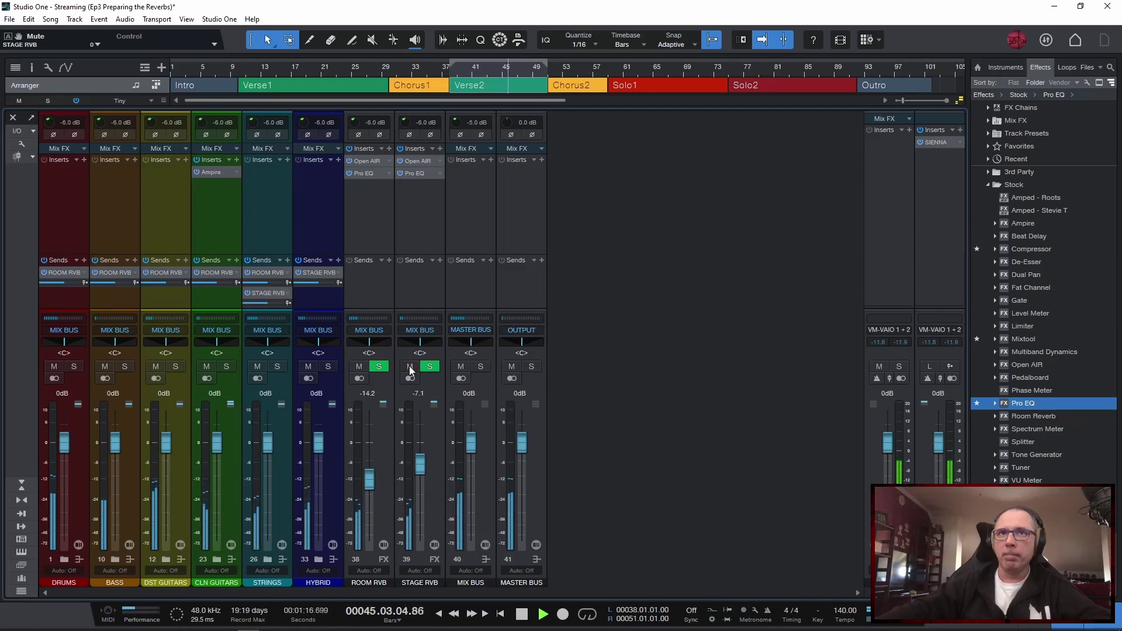
pyautogui.click(410, 368)
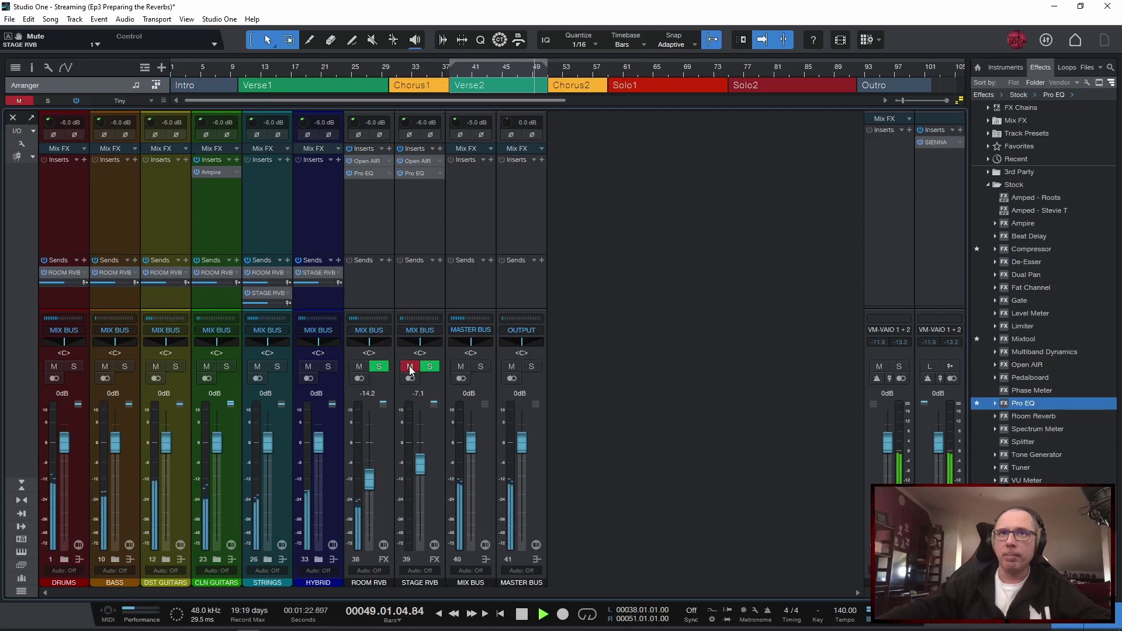
pyautogui.click(410, 368)
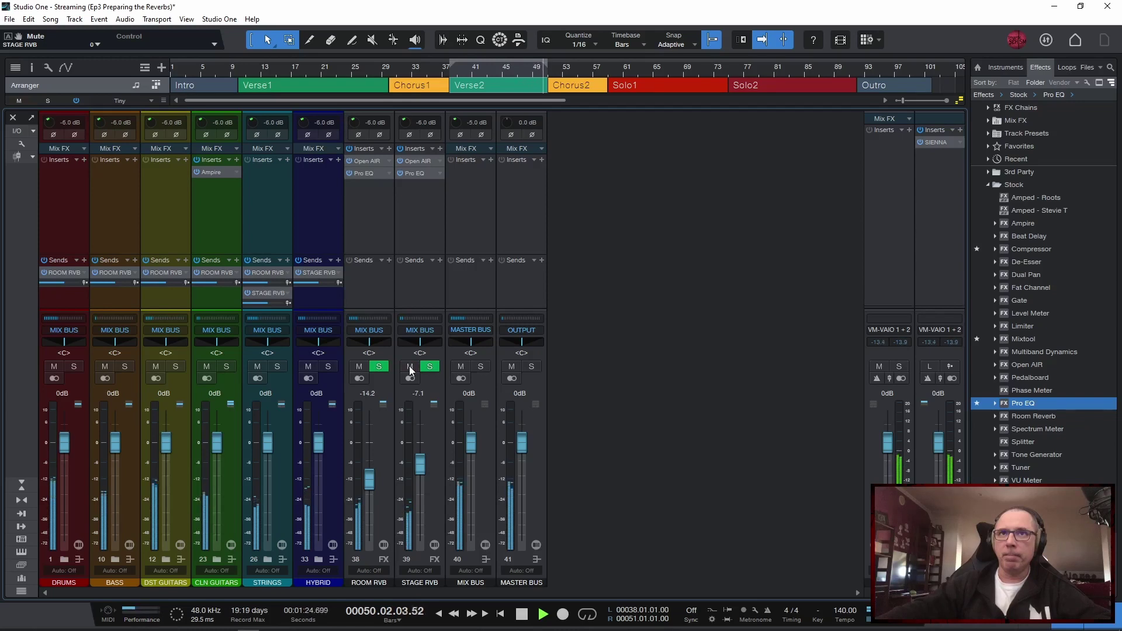
pyautogui.press('space')
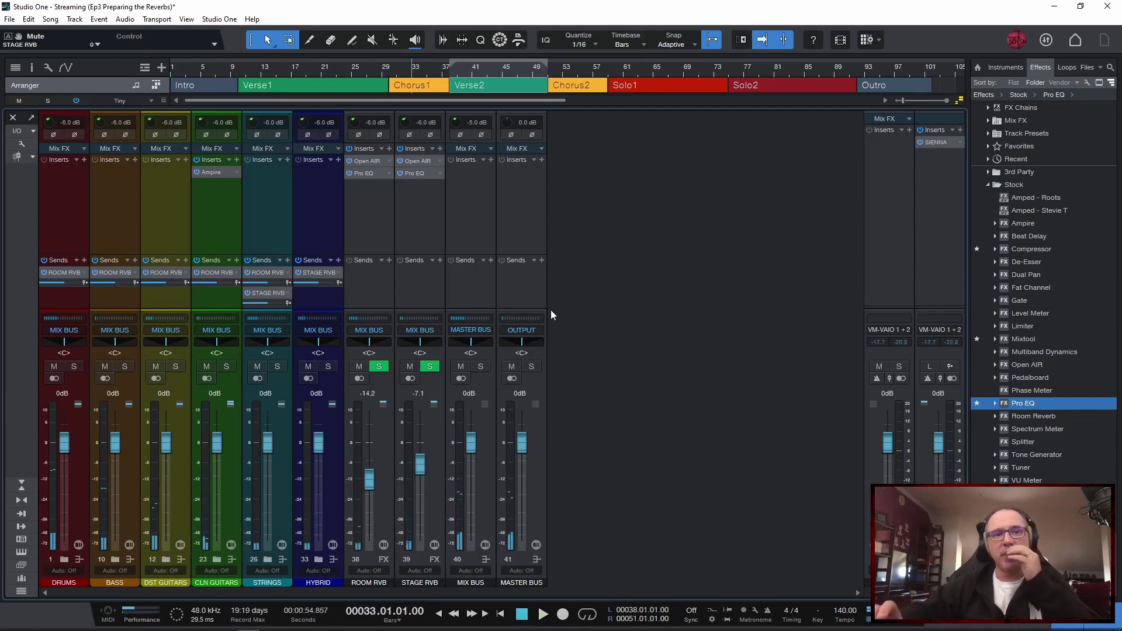
pyautogui.click(369, 202)
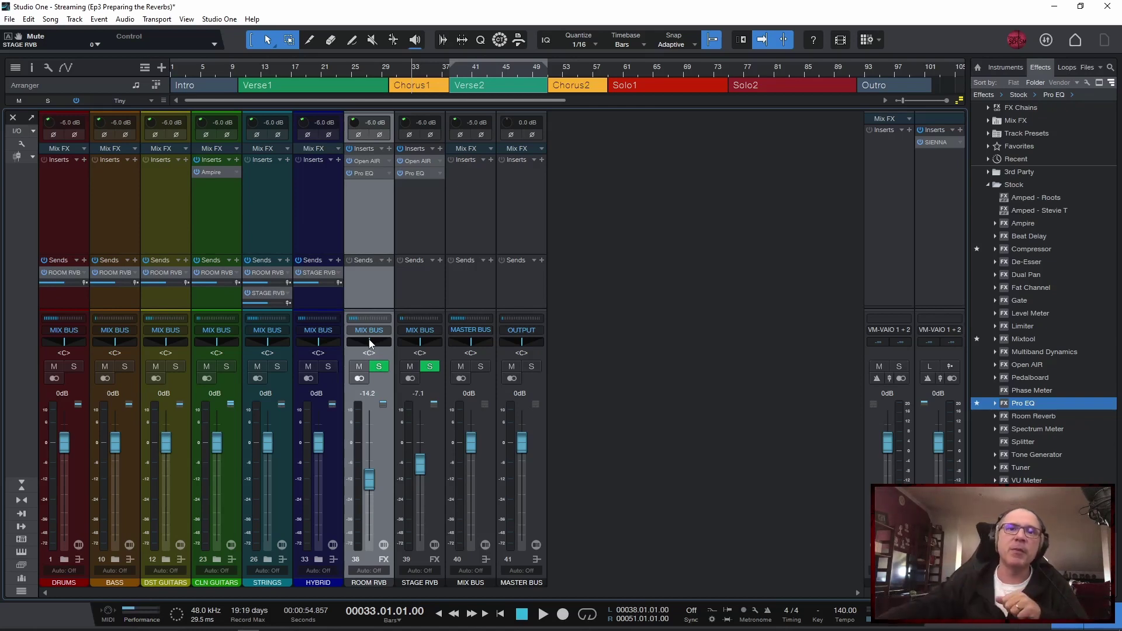
pyautogui.click(419, 220)
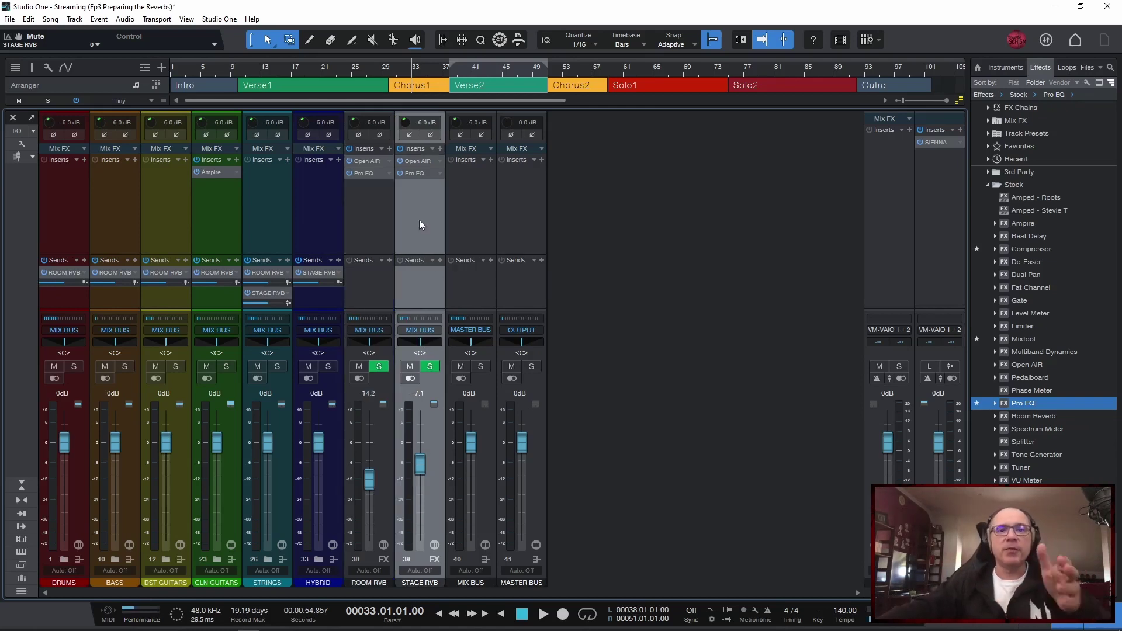